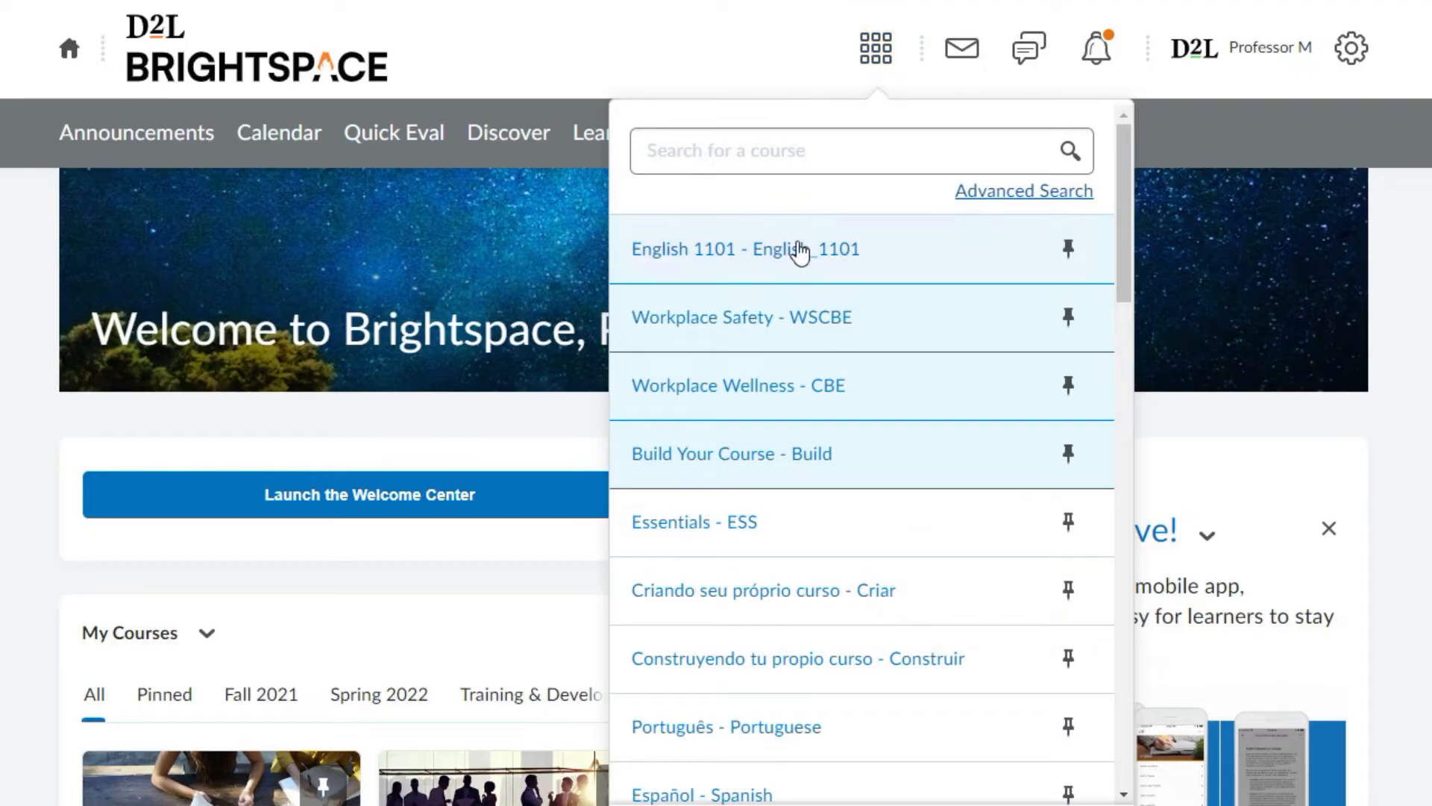
# Open the English 1101 course and go to its Grades tool
pyautogui.click(799, 253)
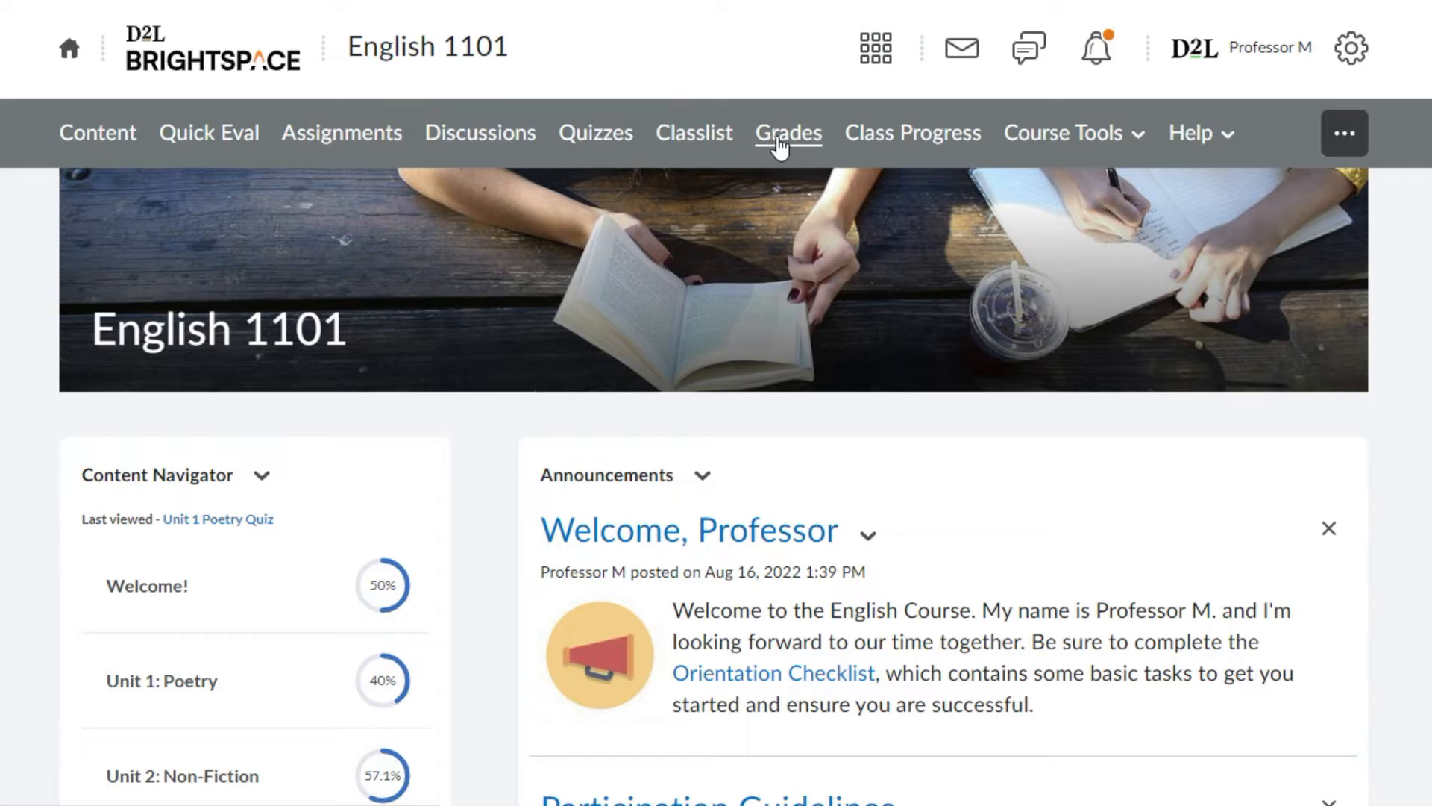
pyautogui.click(1021, 141)
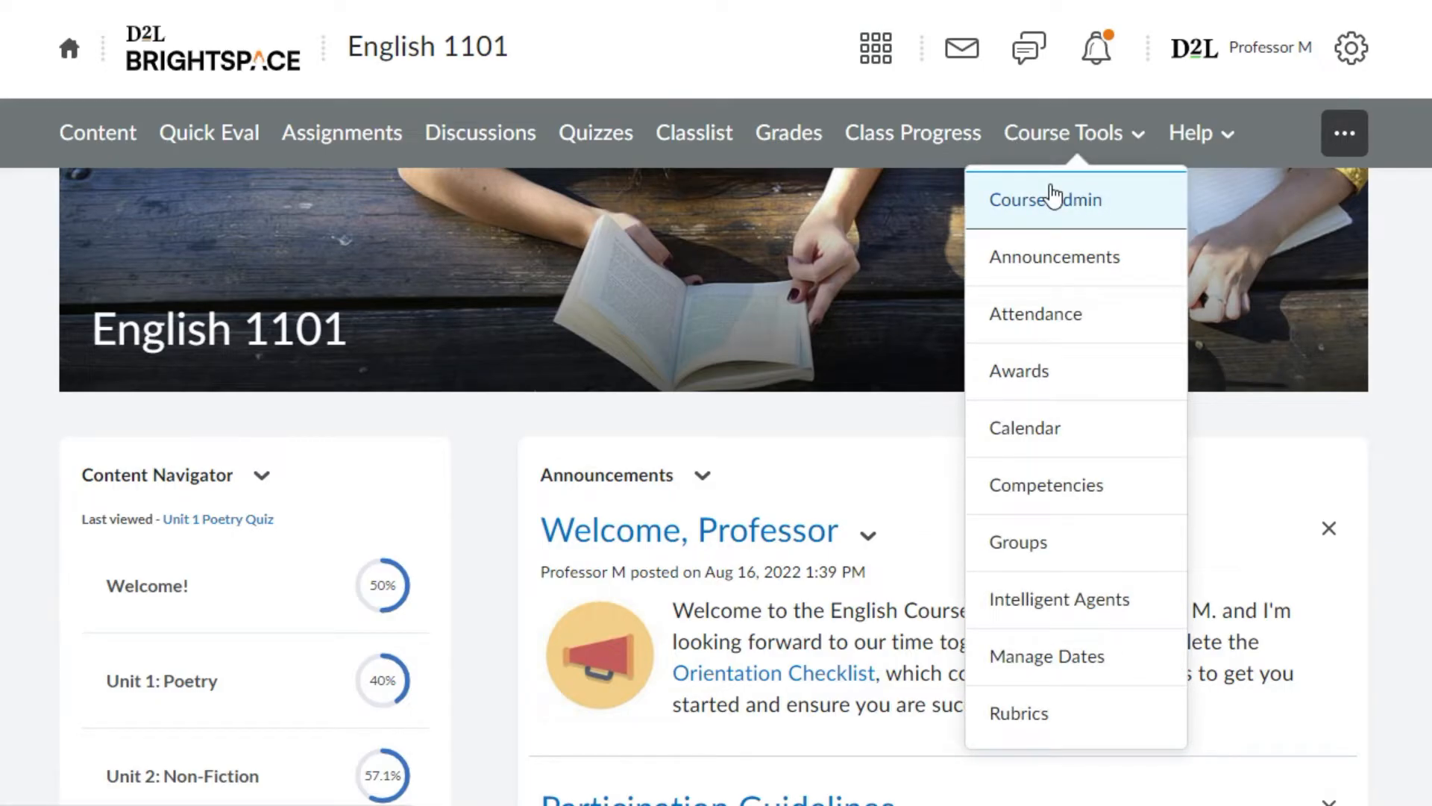
pyautogui.click(783, 138)
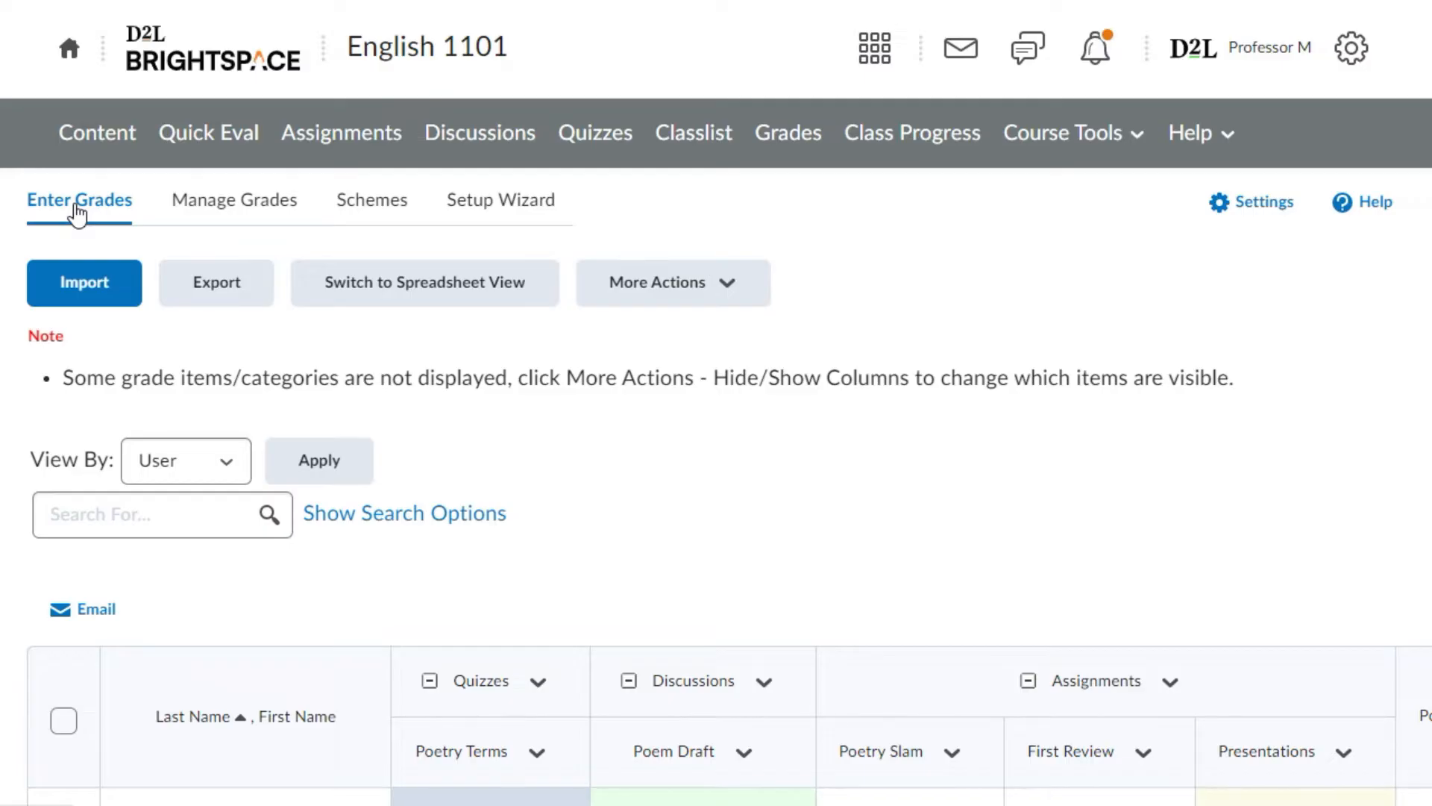
# Look over the Enter Grades page and check the View By choices without changing the view
pyautogui.scroll(-5, 82, 201)
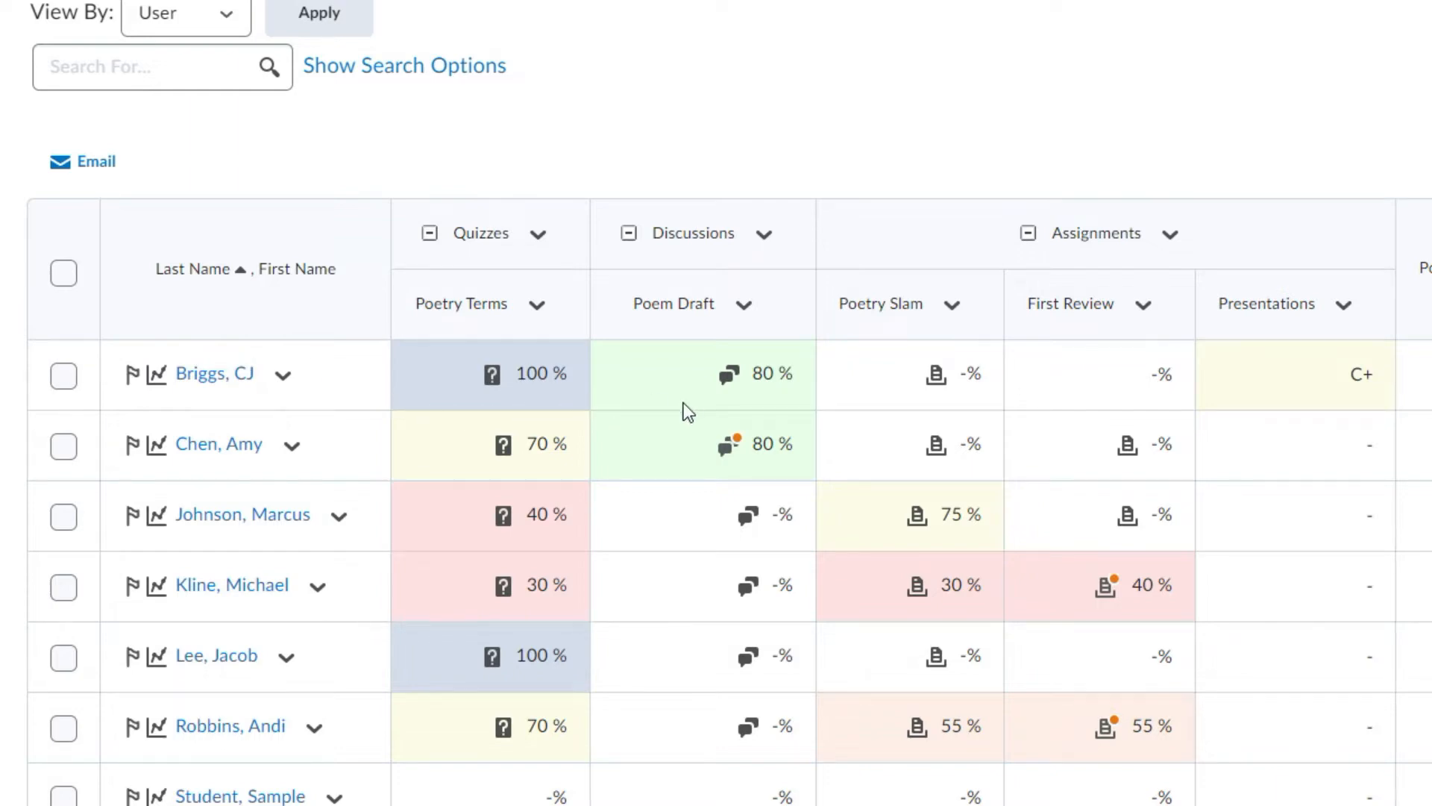
pyautogui.scroll(4, 682, 401)
pyautogui.click(76, 56)
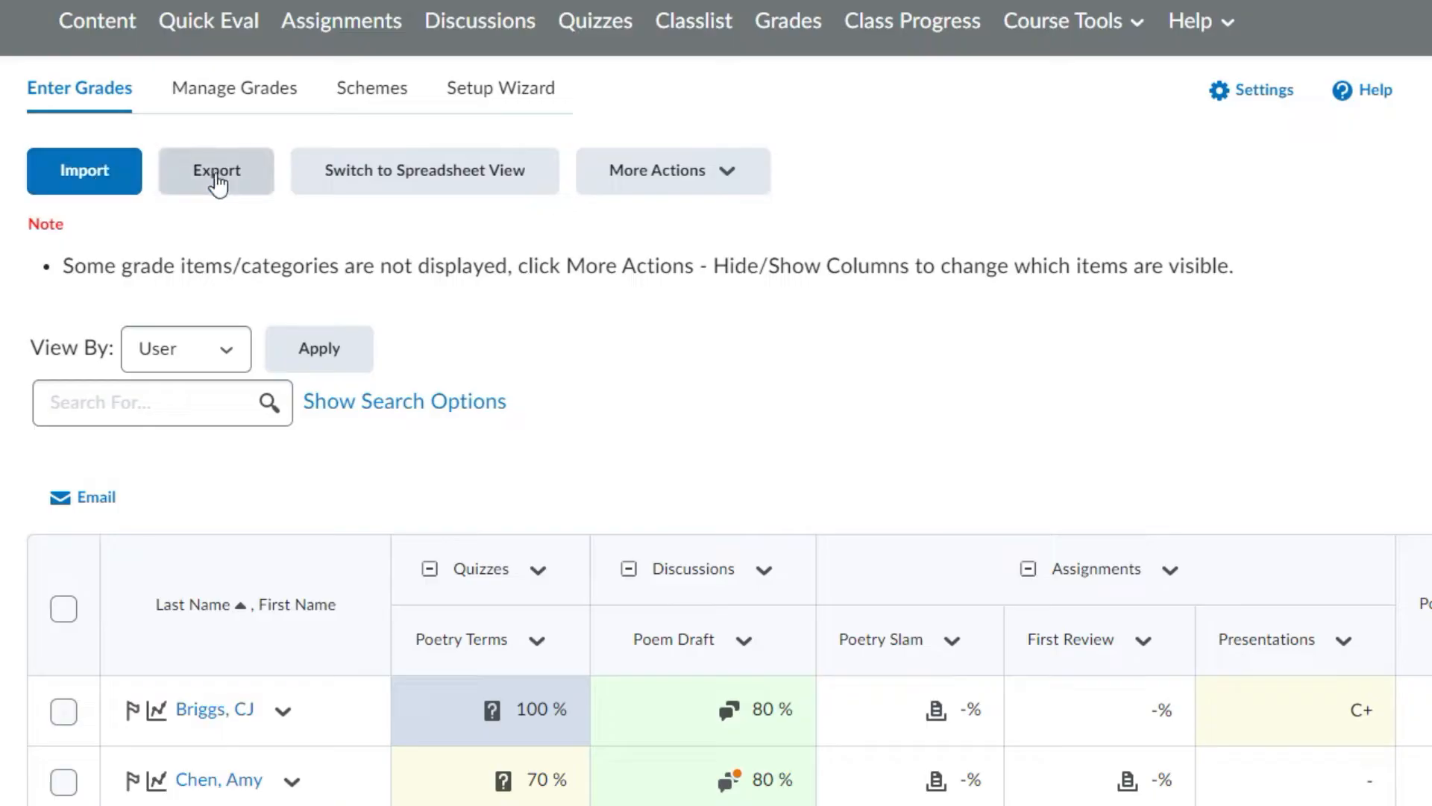
pyautogui.click(220, 361)
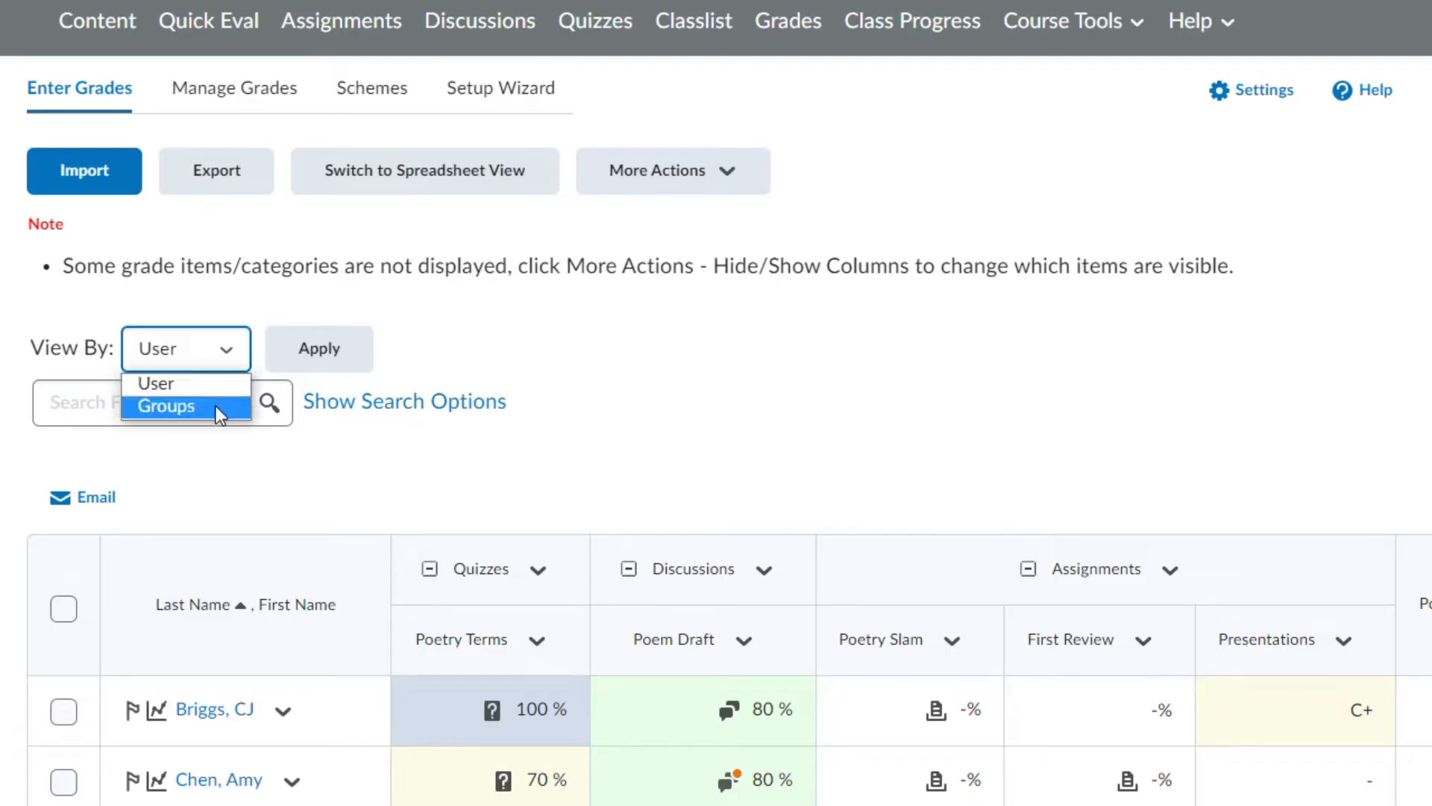
pyautogui.click(212, 437)
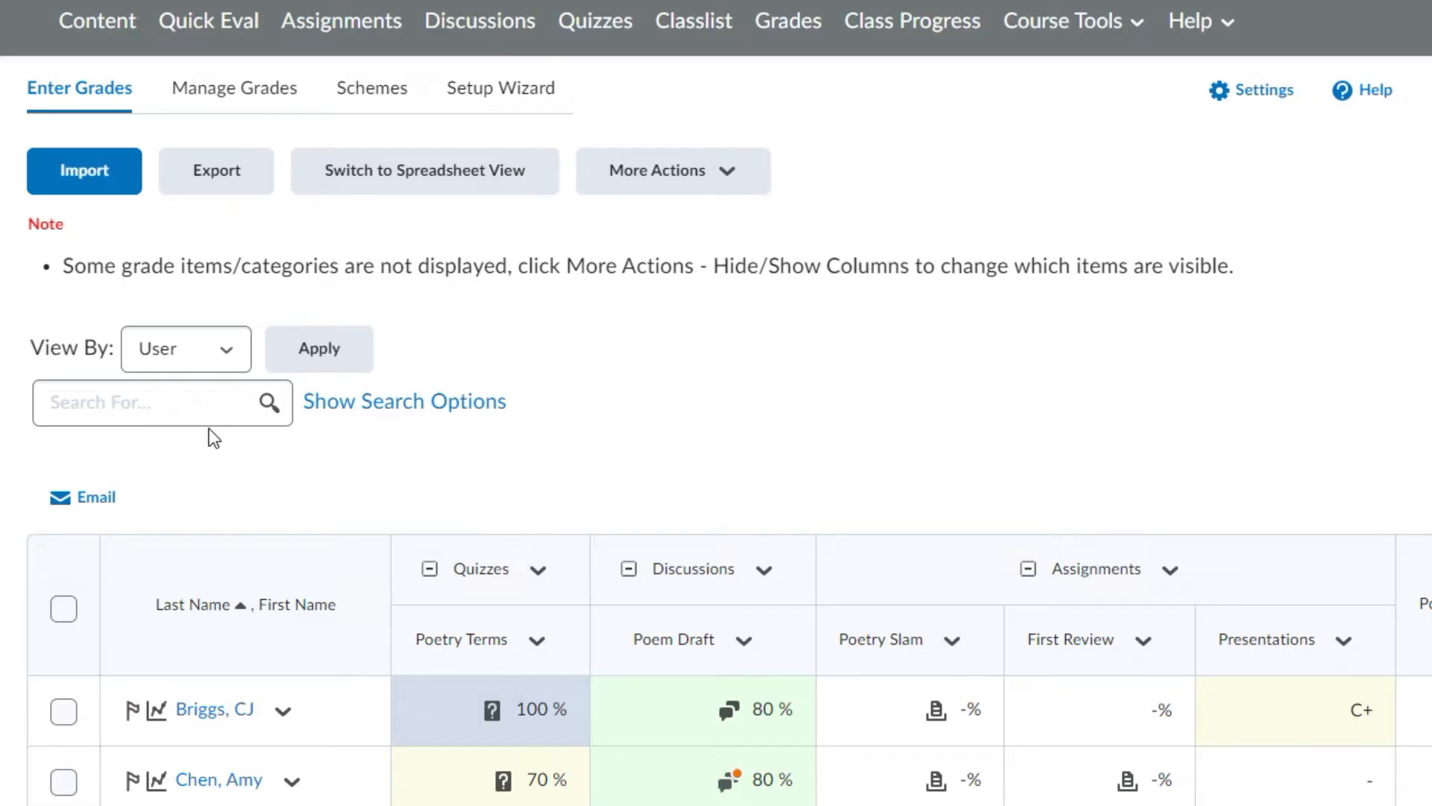
# Select individual students in the grade table, and extend the selection to all students
pyautogui.scroll(-2, 198, 436)
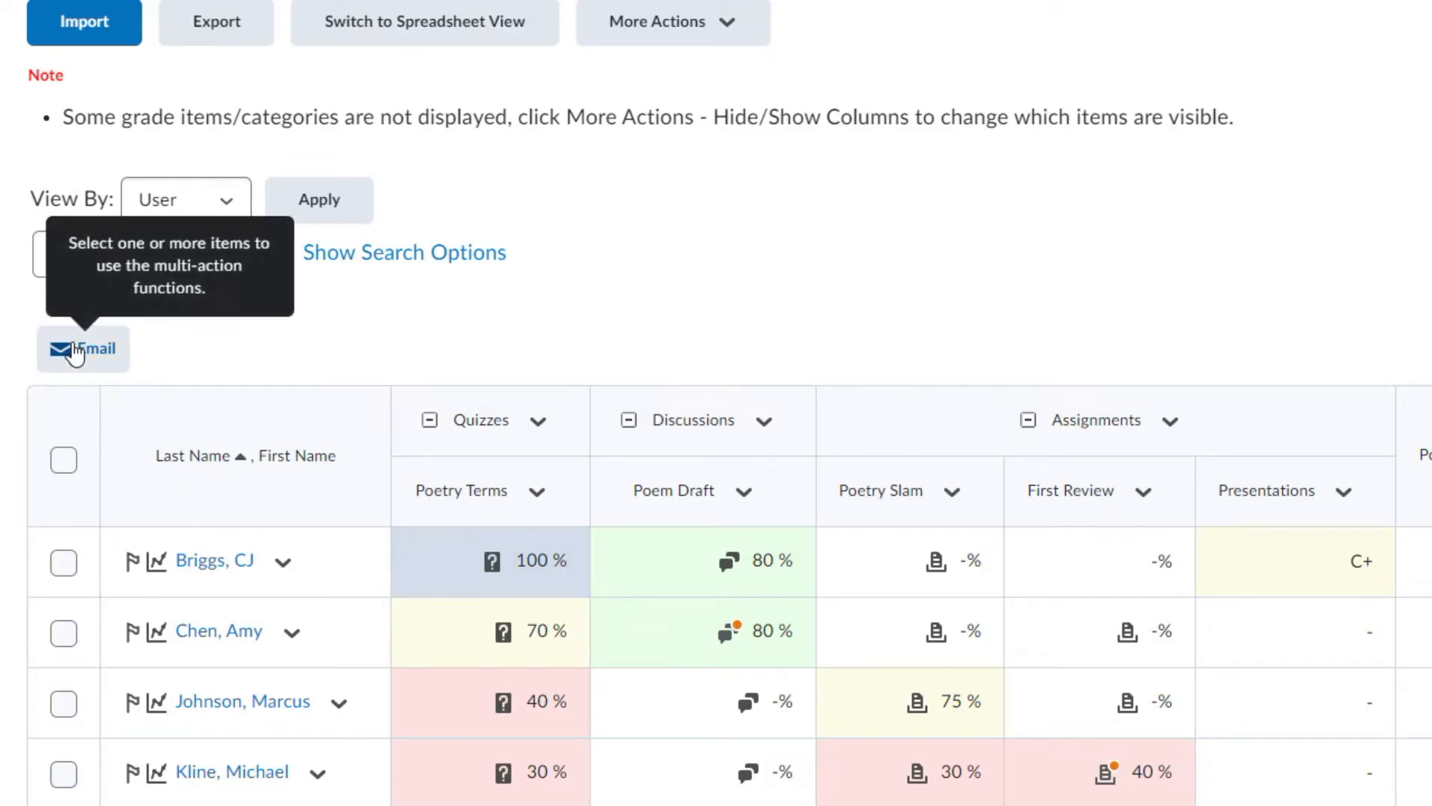
pyautogui.click(68, 562)
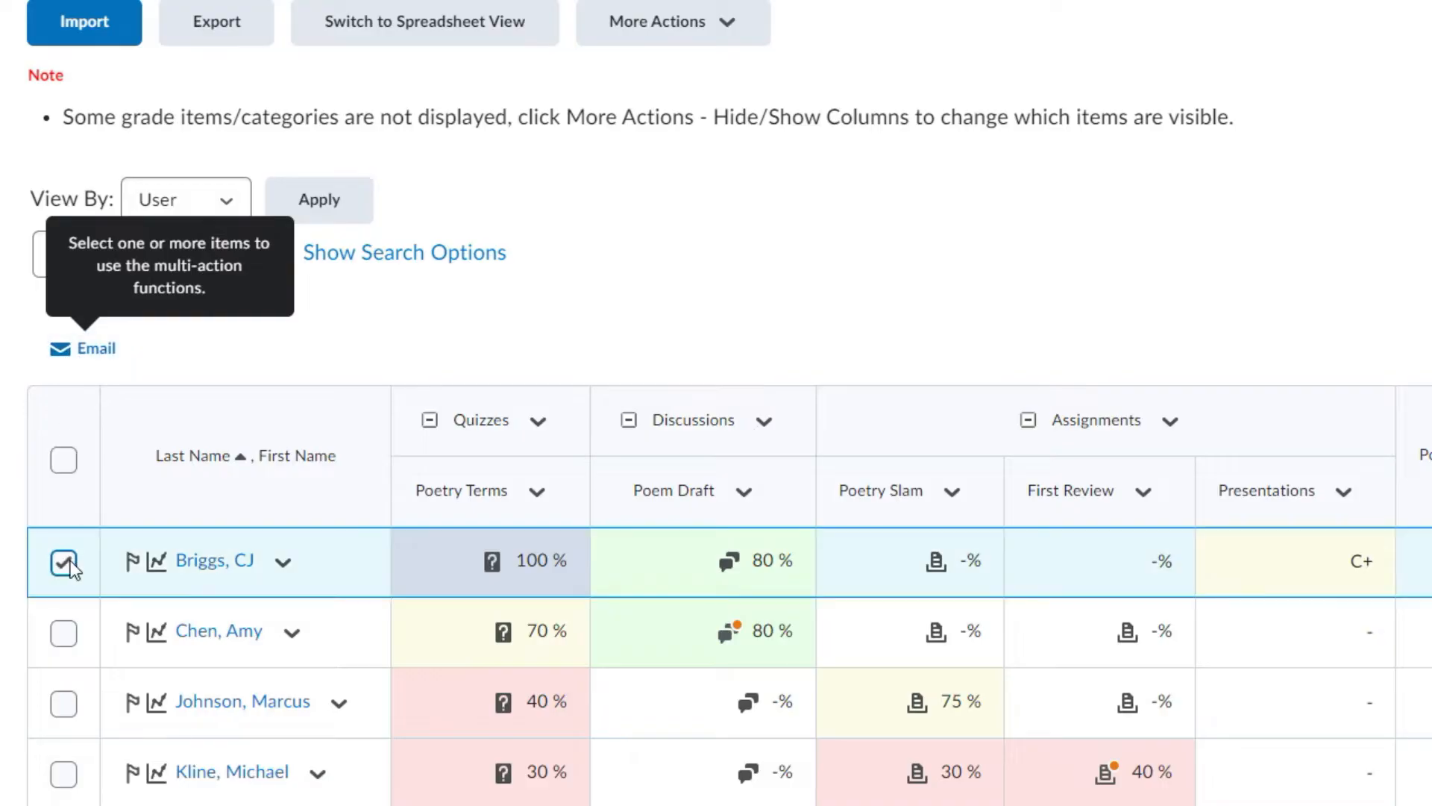
pyautogui.click(65, 634)
pyautogui.click(64, 460)
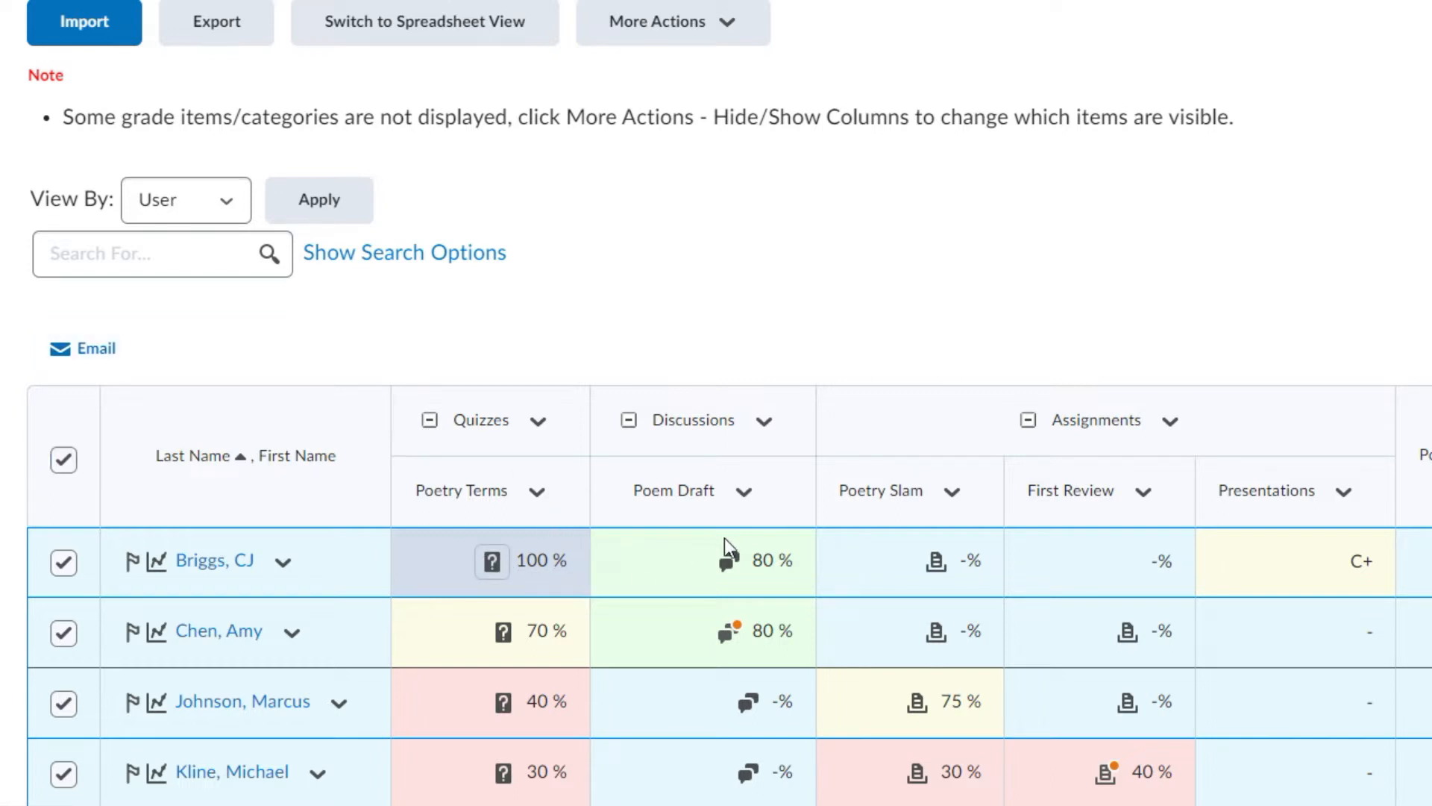
# Check the available actions for the Poem Draft item and the Discussions category, and toggle that category's collapse control
pyautogui.click(744, 492)
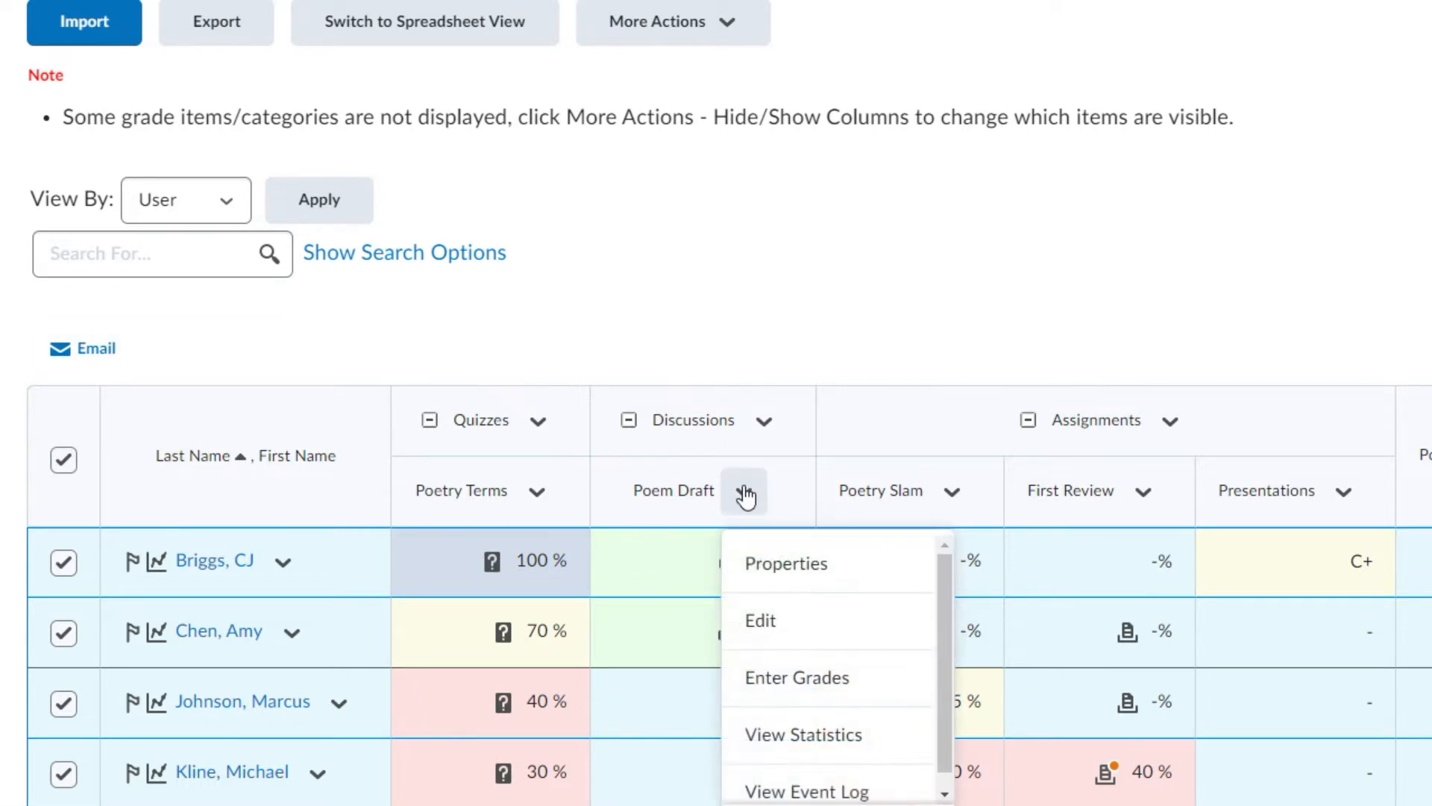
pyautogui.scroll(-3, 745, 495)
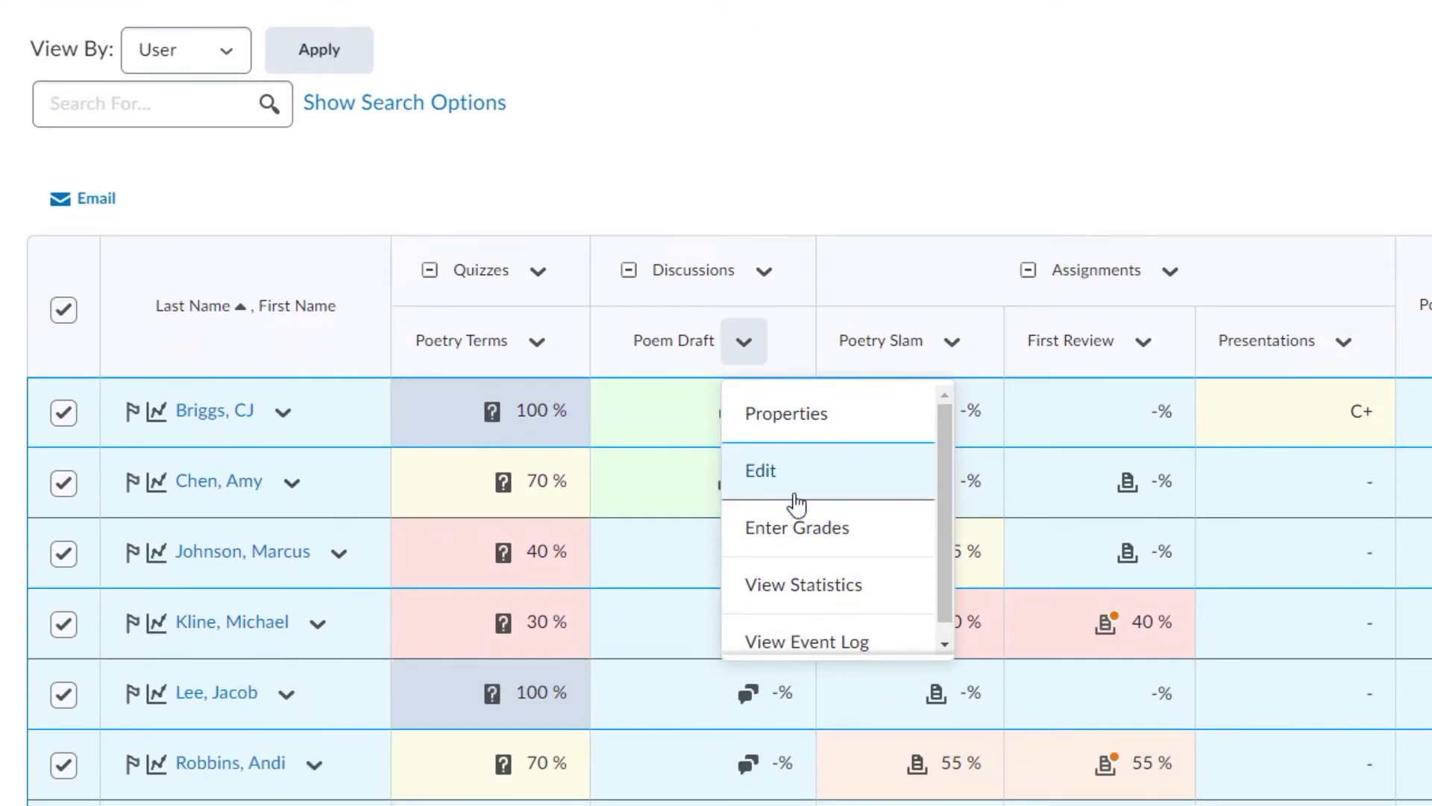
pyautogui.scroll(-1, 842, 560)
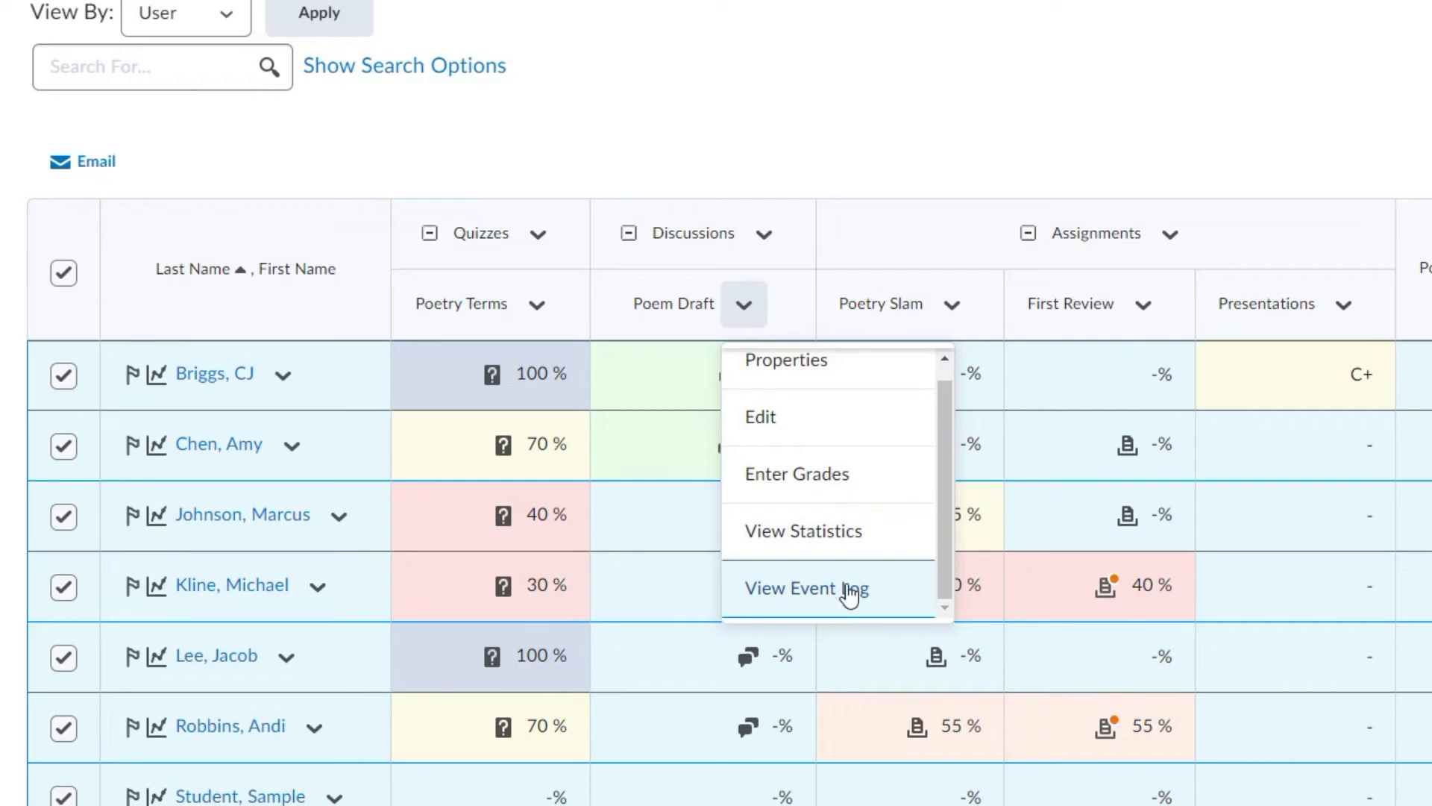
pyautogui.click(766, 237)
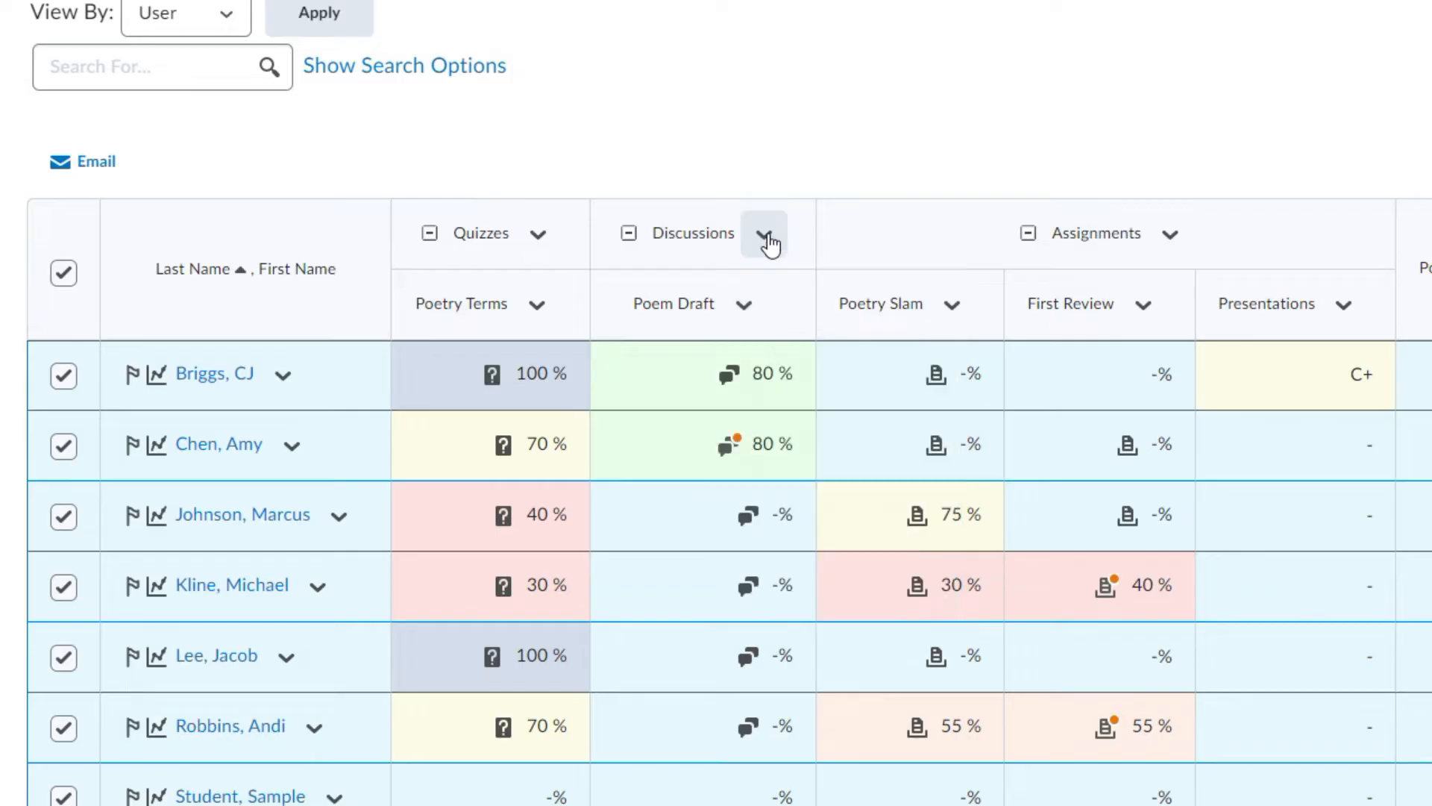
pyautogui.click(765, 237)
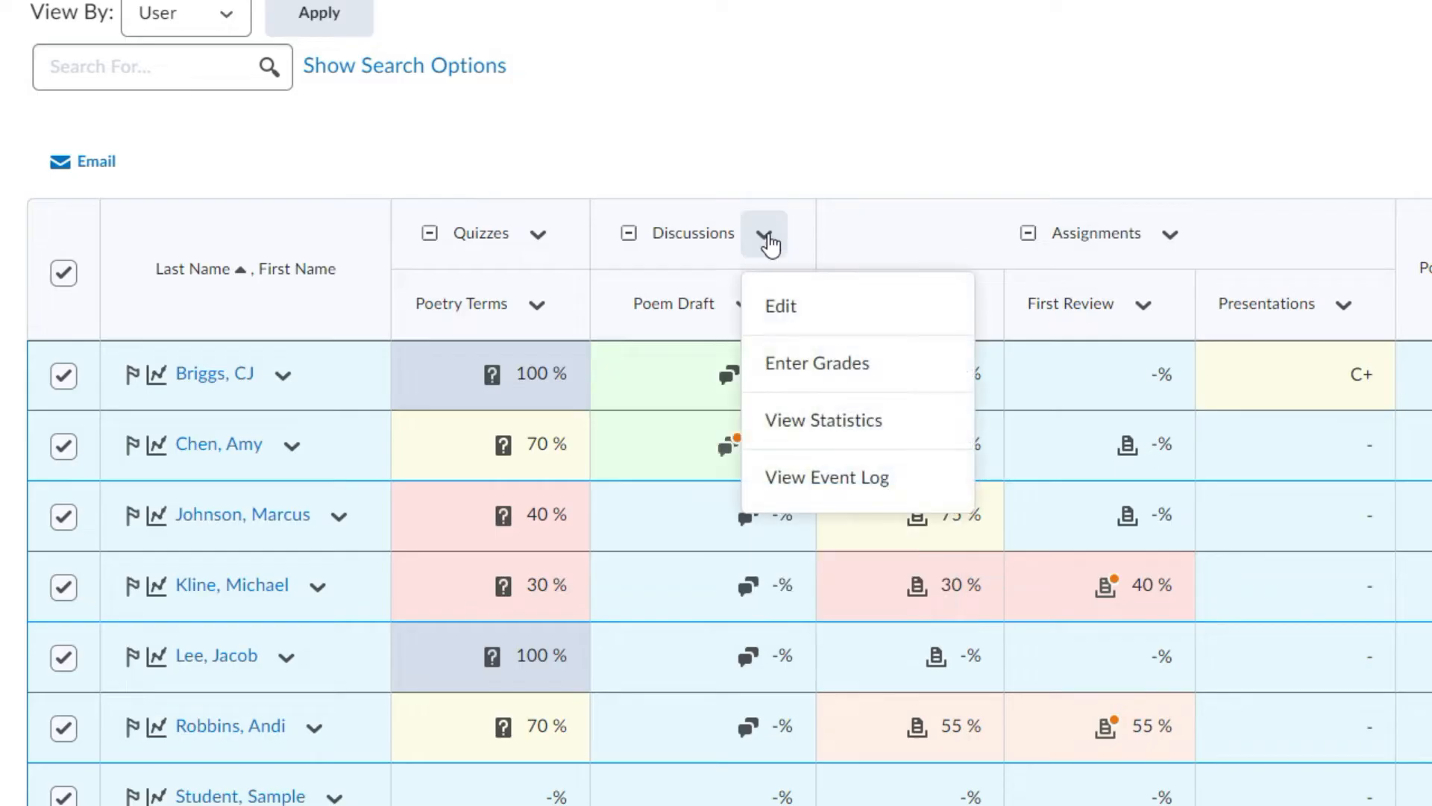
pyautogui.click(626, 242)
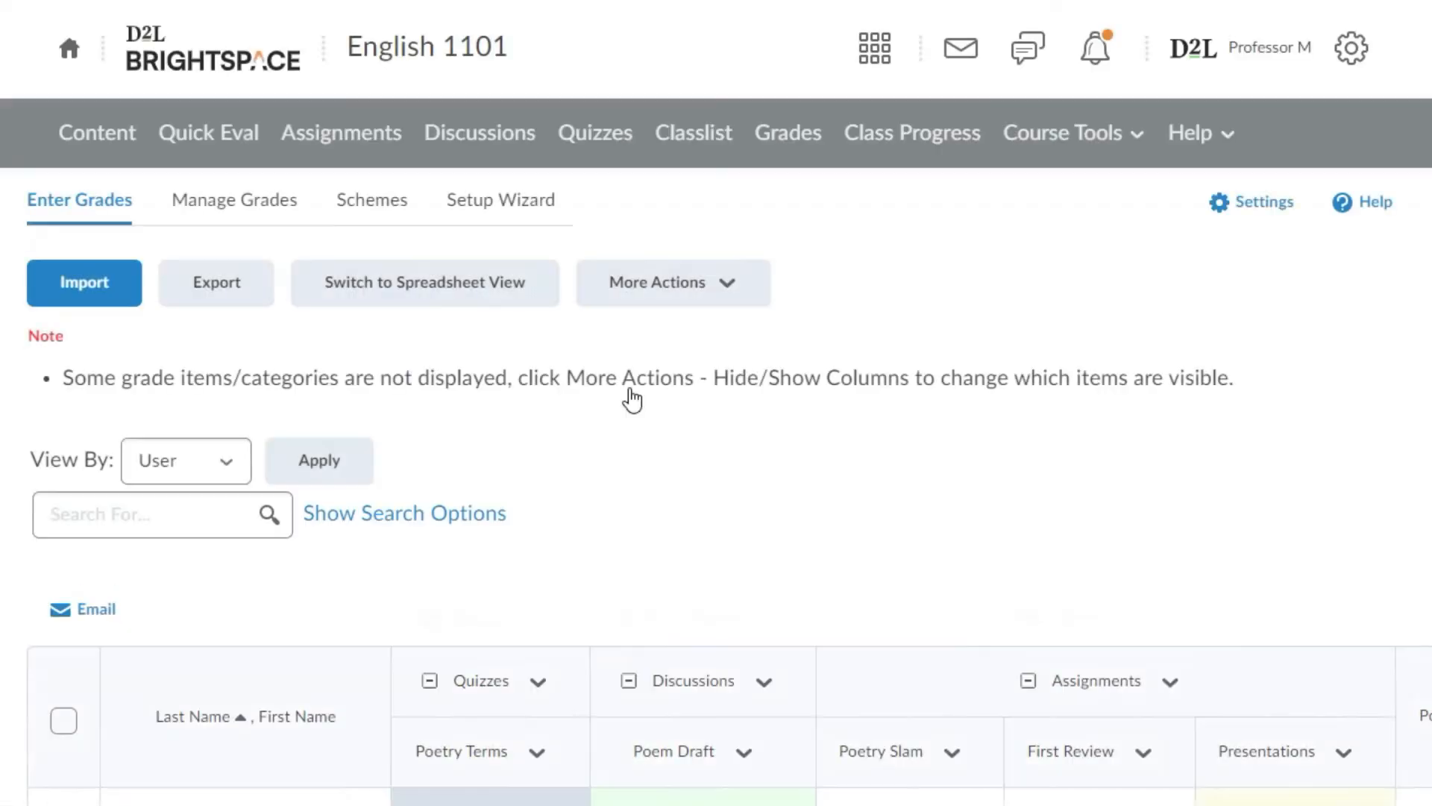
# Examine the full grade table, from the page's grade tools down to the last student row
pyautogui.scroll(-4, 633, 400)
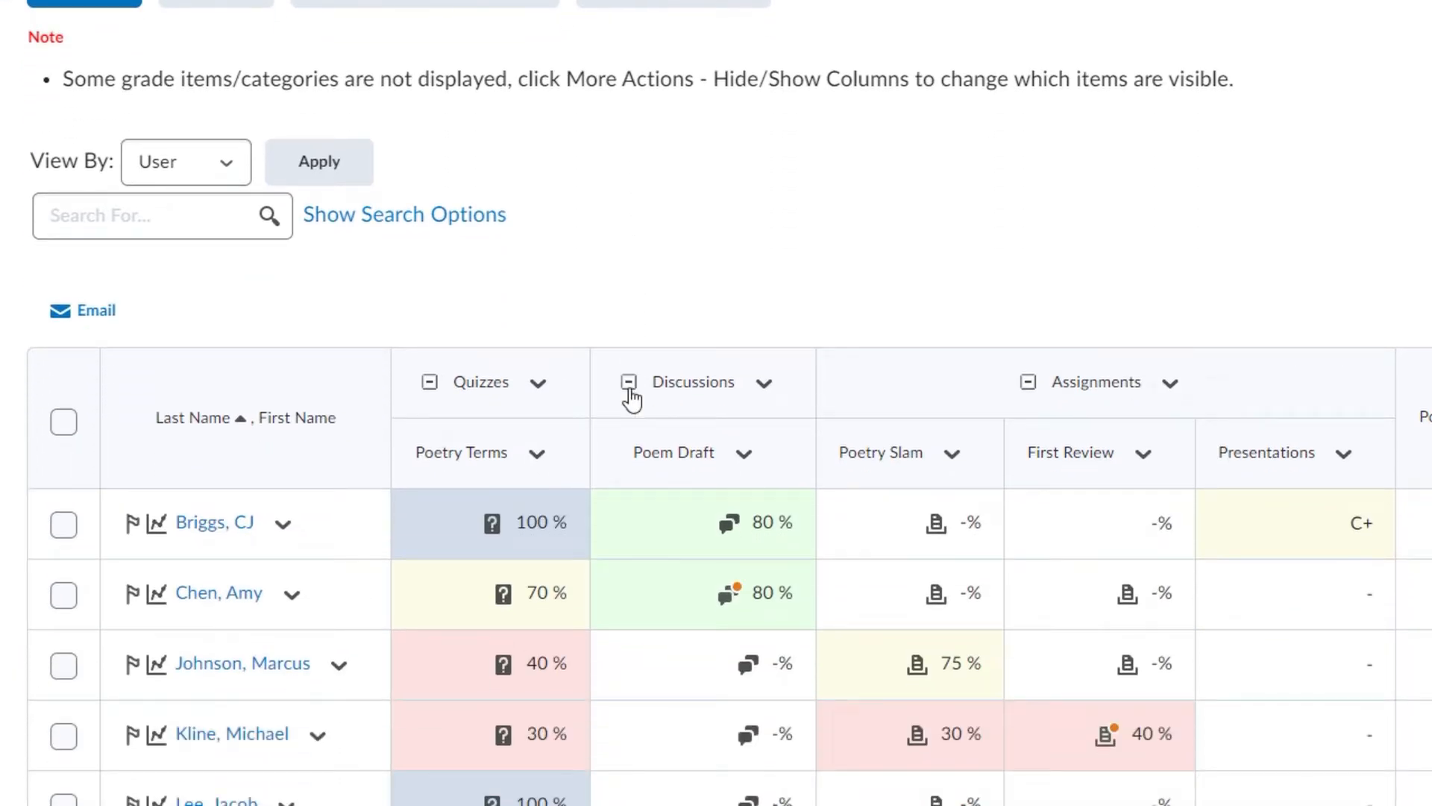
pyautogui.scroll(3, 630, 398)
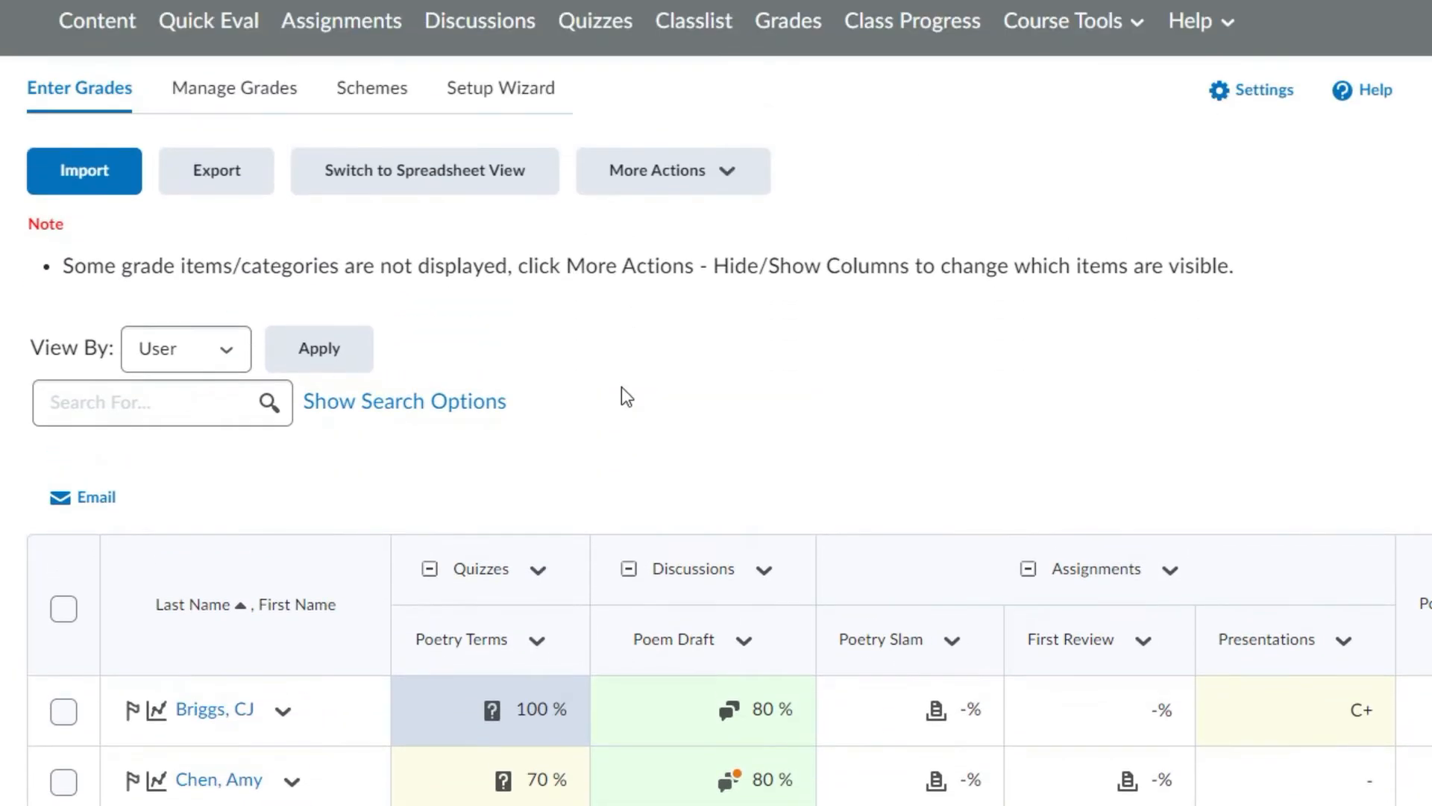
pyautogui.scroll(2, 621, 388)
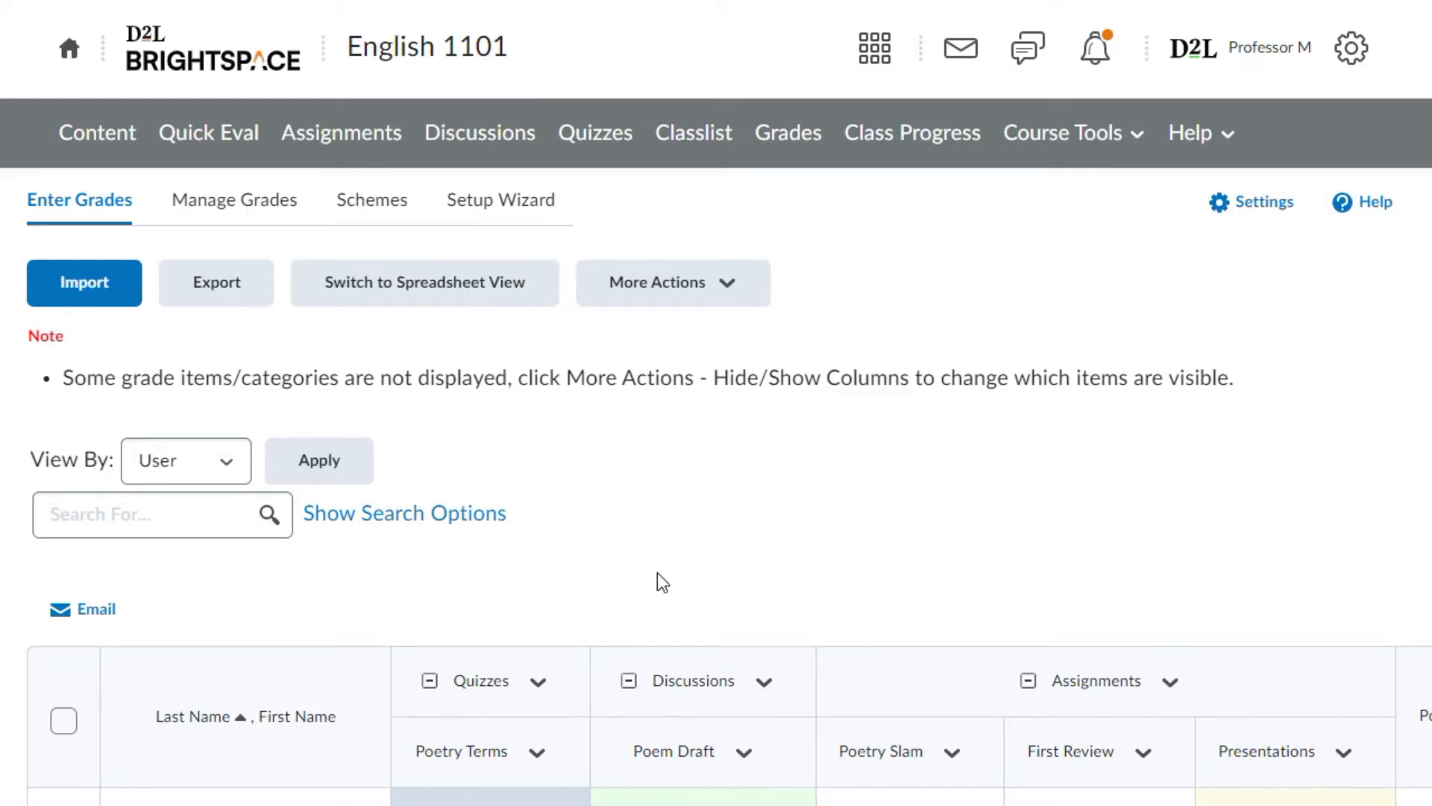
pyautogui.scroll(-5, 654, 573)
pyautogui.scroll(-5, 652, 576)
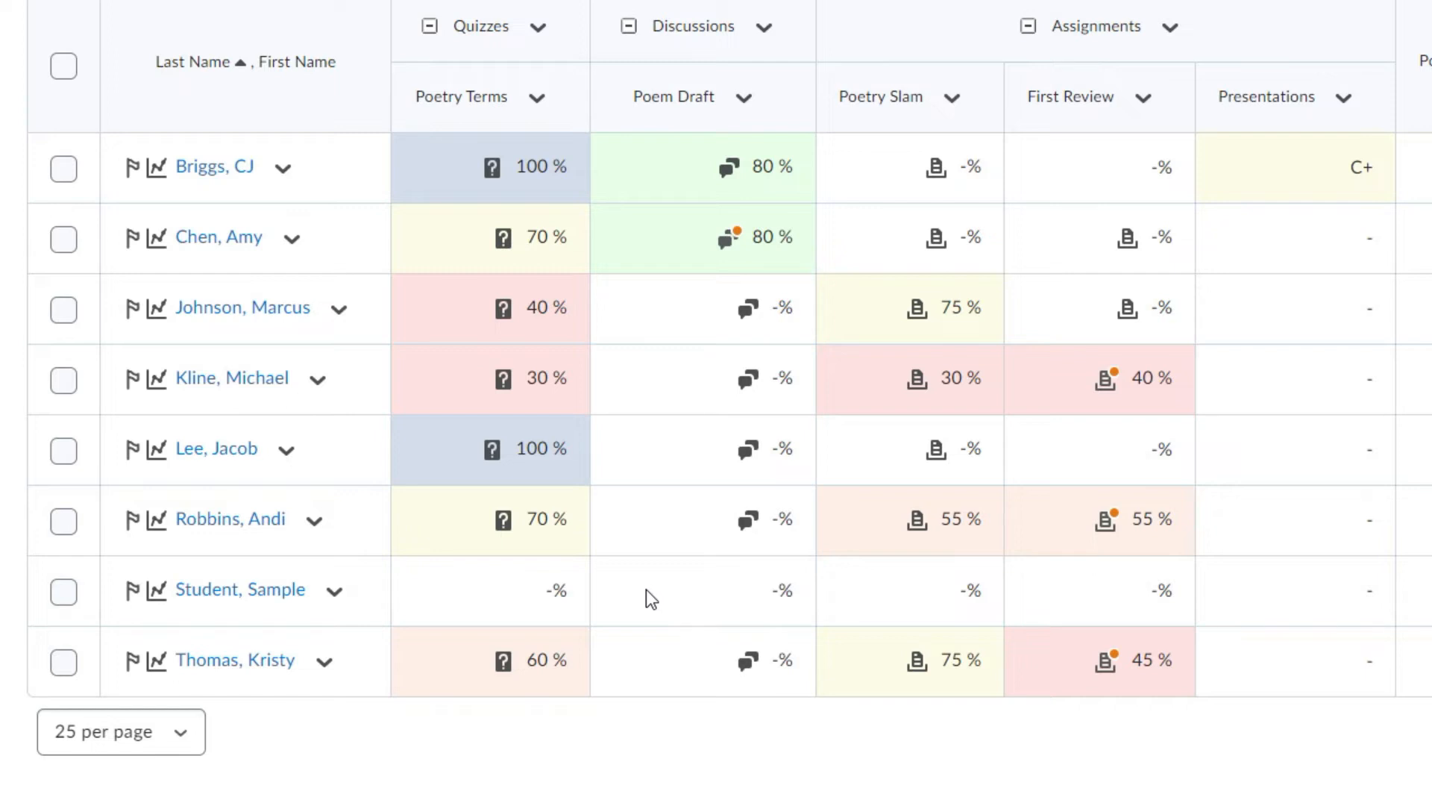
pyautogui.scroll(4, 646, 590)
pyautogui.scroll(4, 646, 589)
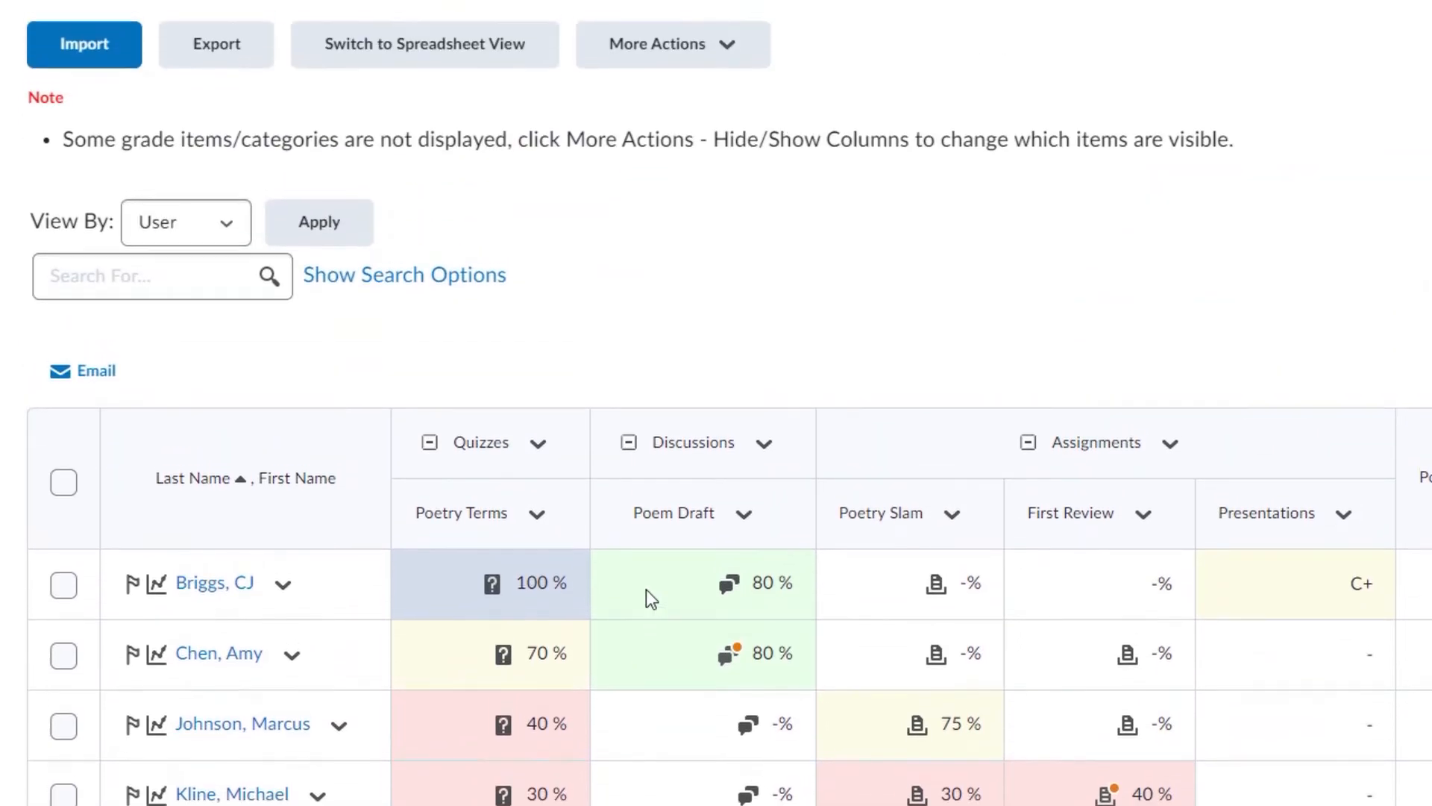
pyautogui.scroll(2, 646, 599)
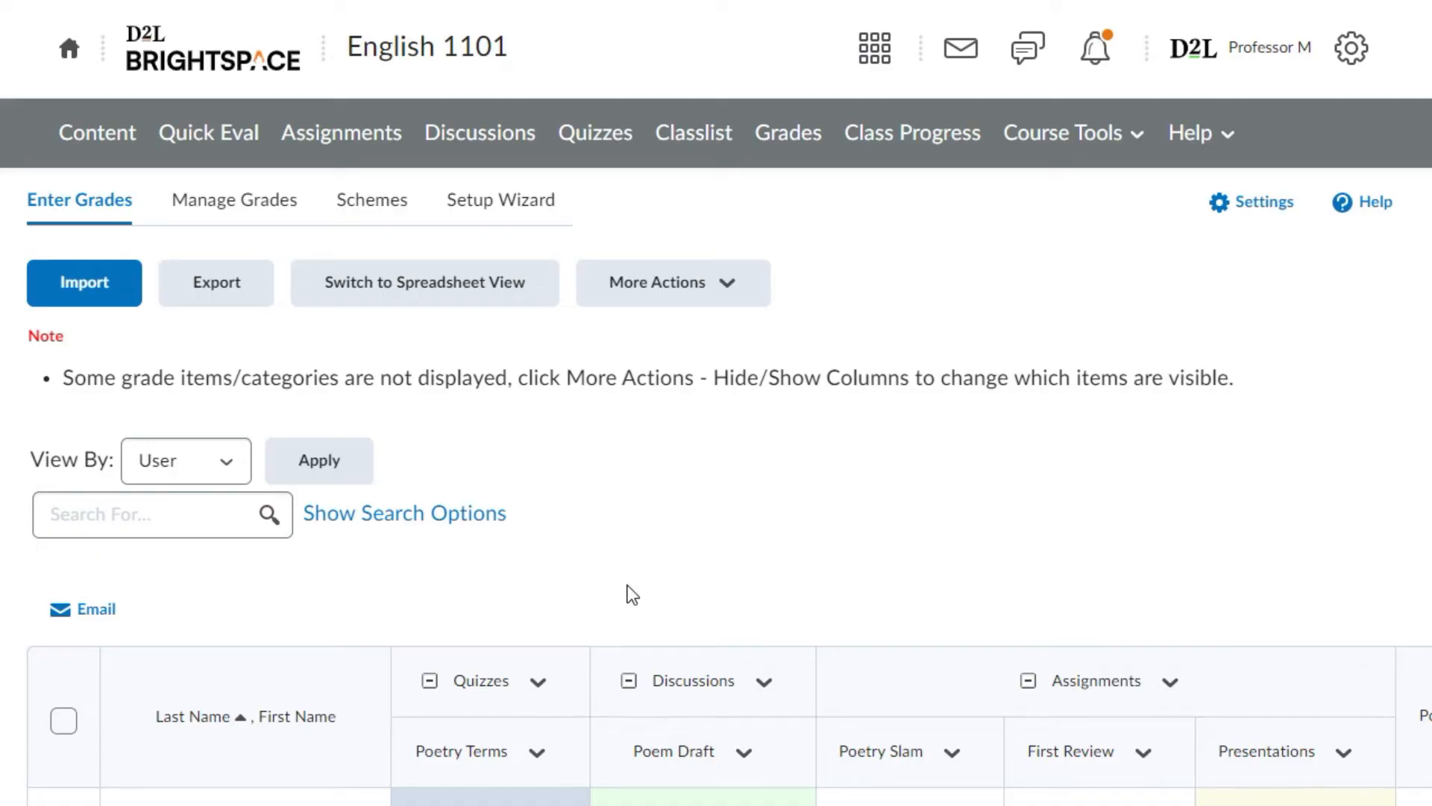
# Start a grade import and download the sample file Grades_Sample_Import_File.csv
pyautogui.click(87, 295)
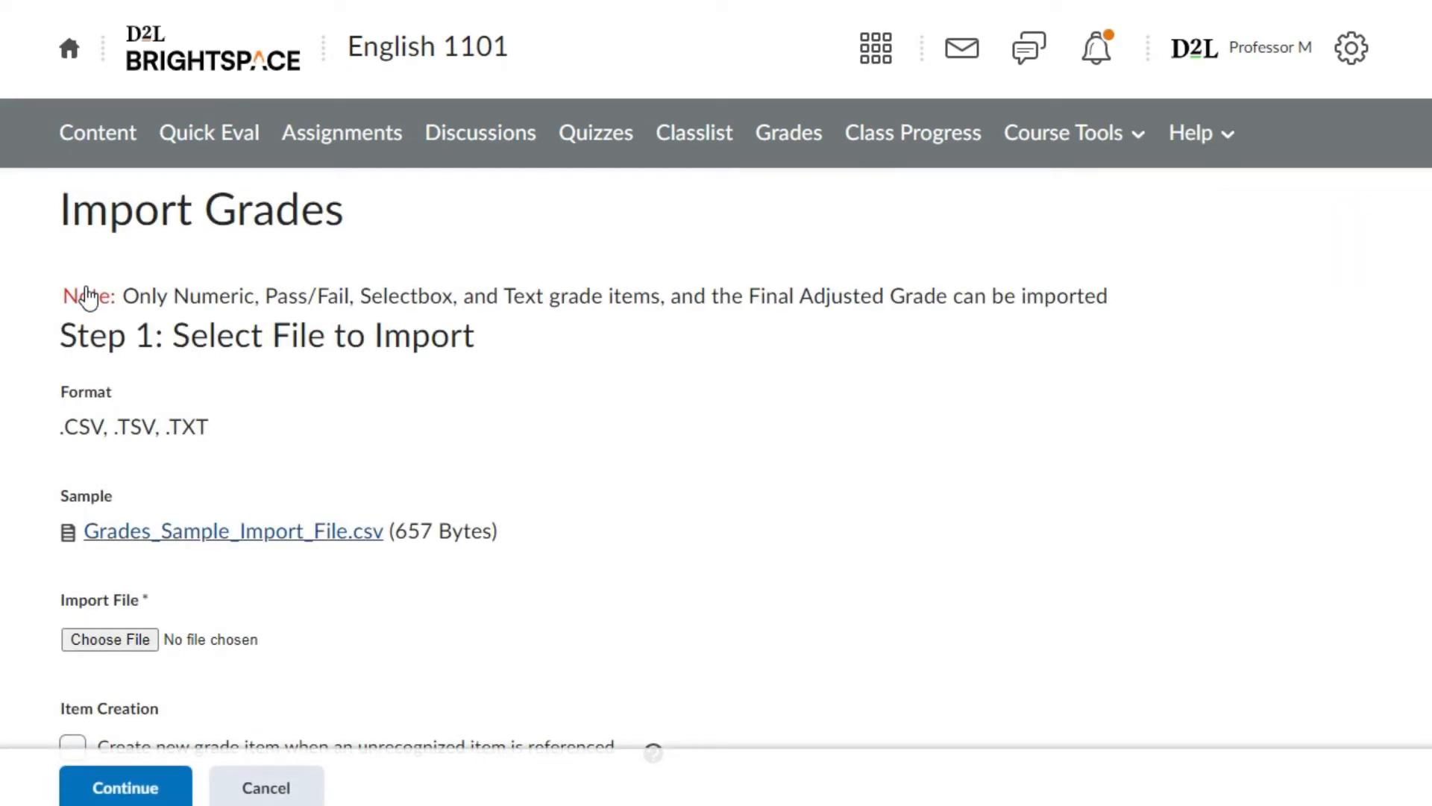
pyautogui.click(359, 541)
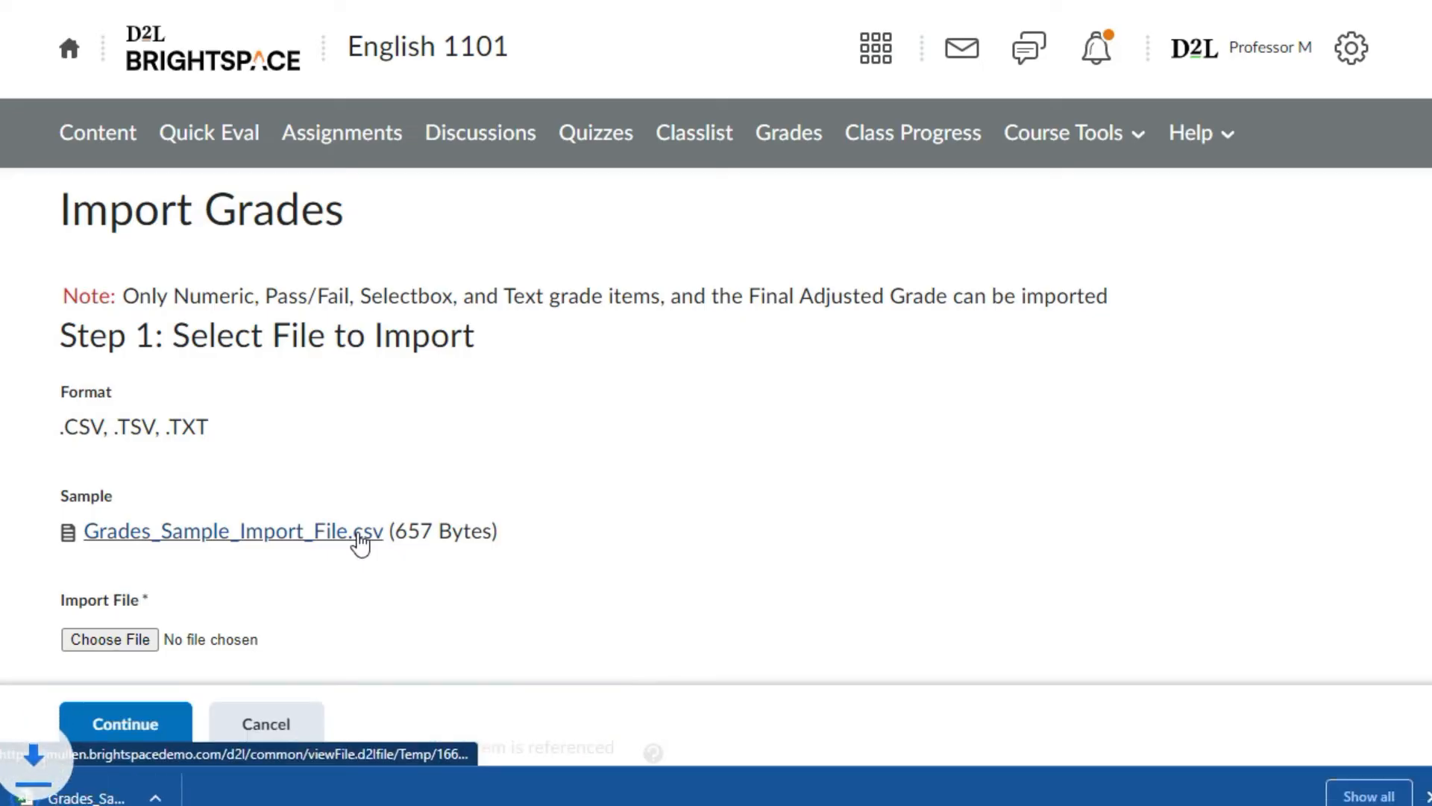
# Attach the downloaded sample CSV as the import file, enable creating new items for unrecognized ones, and continue to Step 2
pyautogui.scroll(-2, 356, 541)
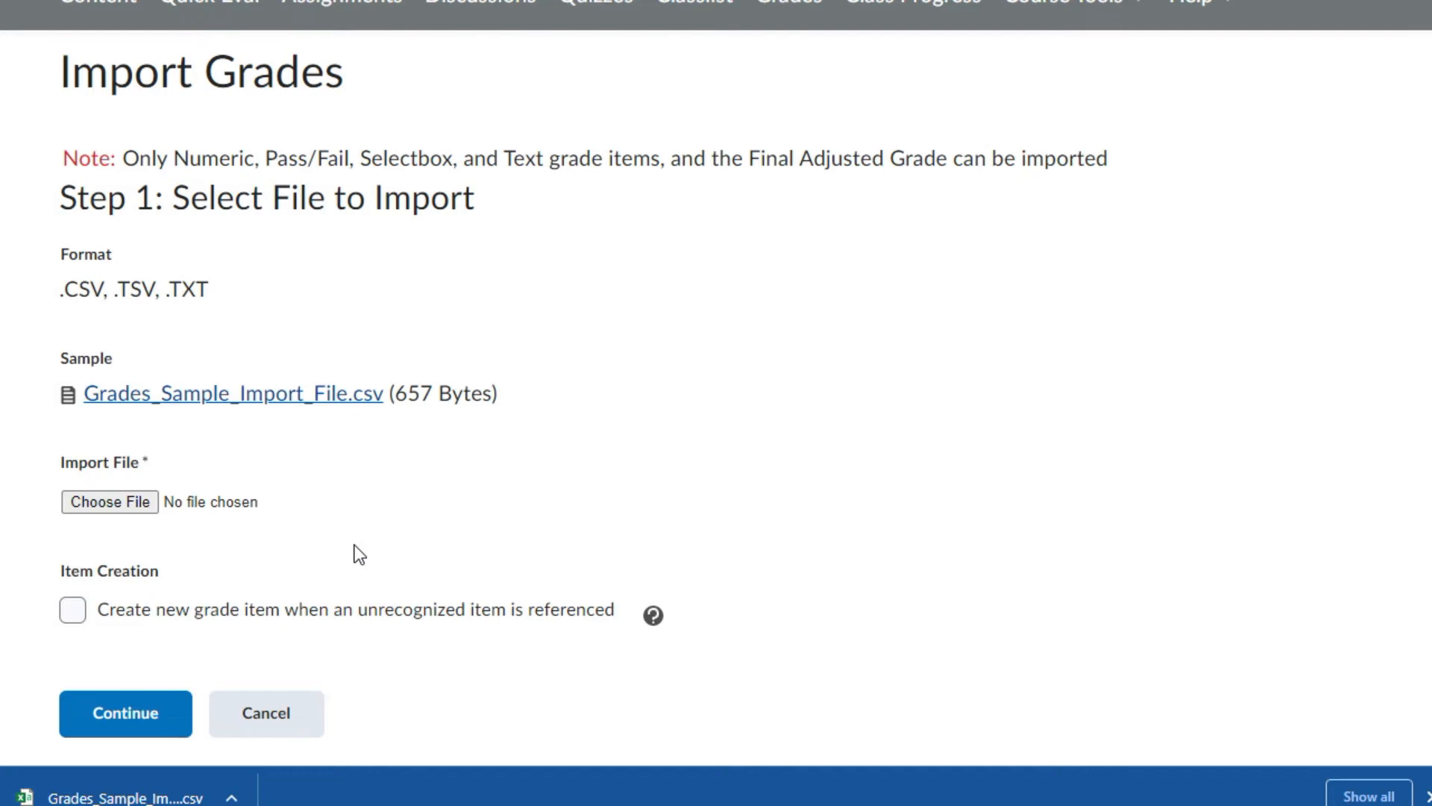
pyautogui.moveTo(83, 796); pyautogui.dragTo(143, 505)
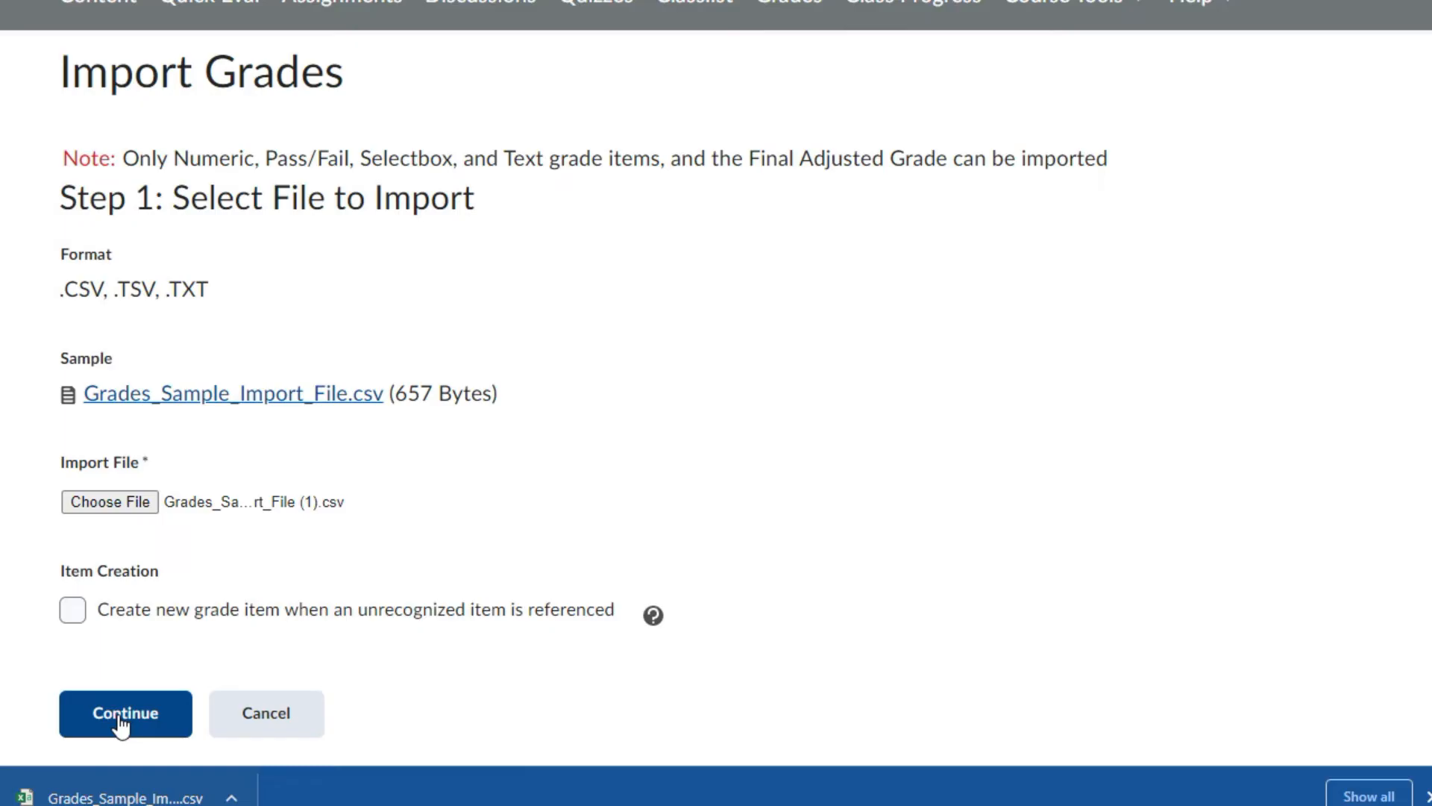
pyautogui.click(73, 608)
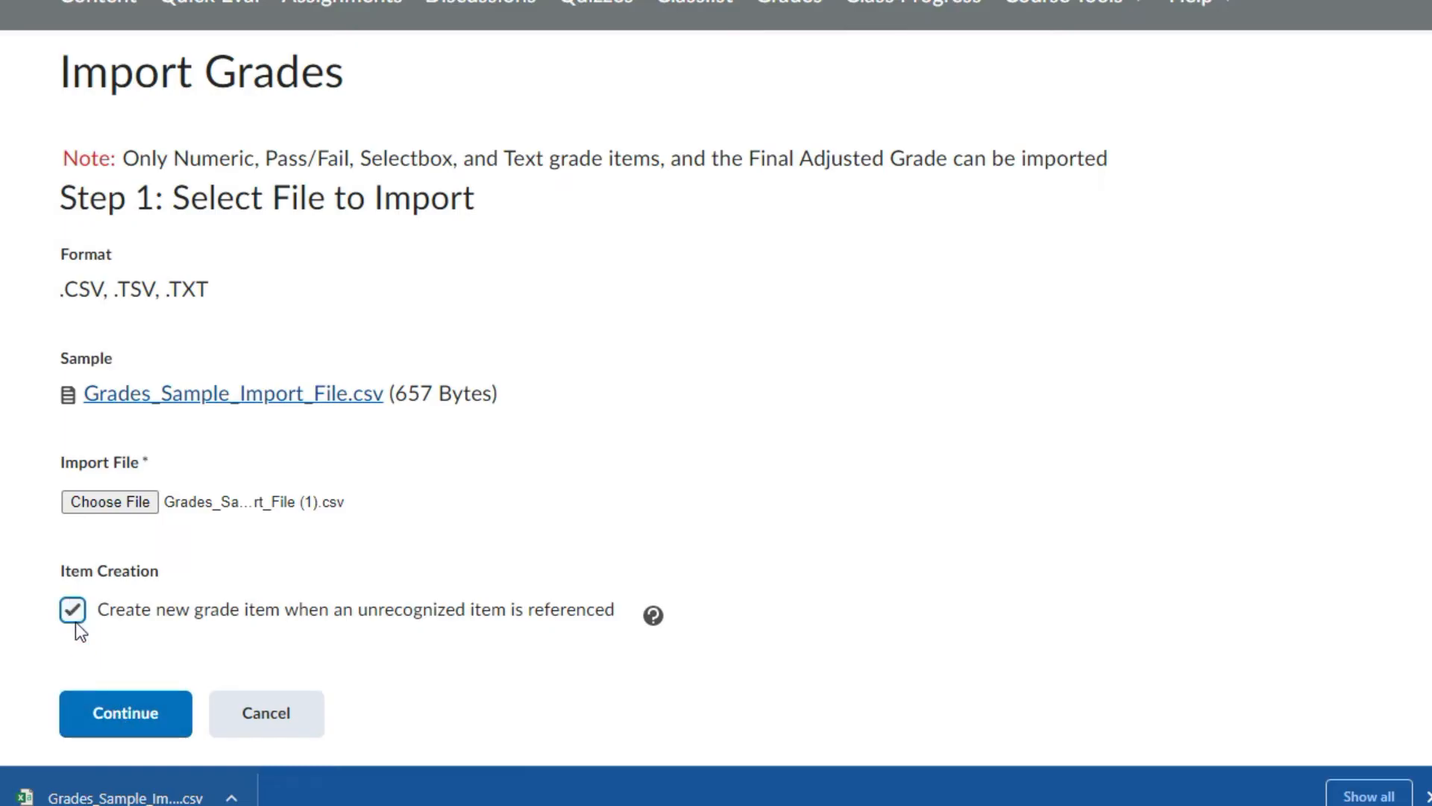
pyautogui.click(139, 714)
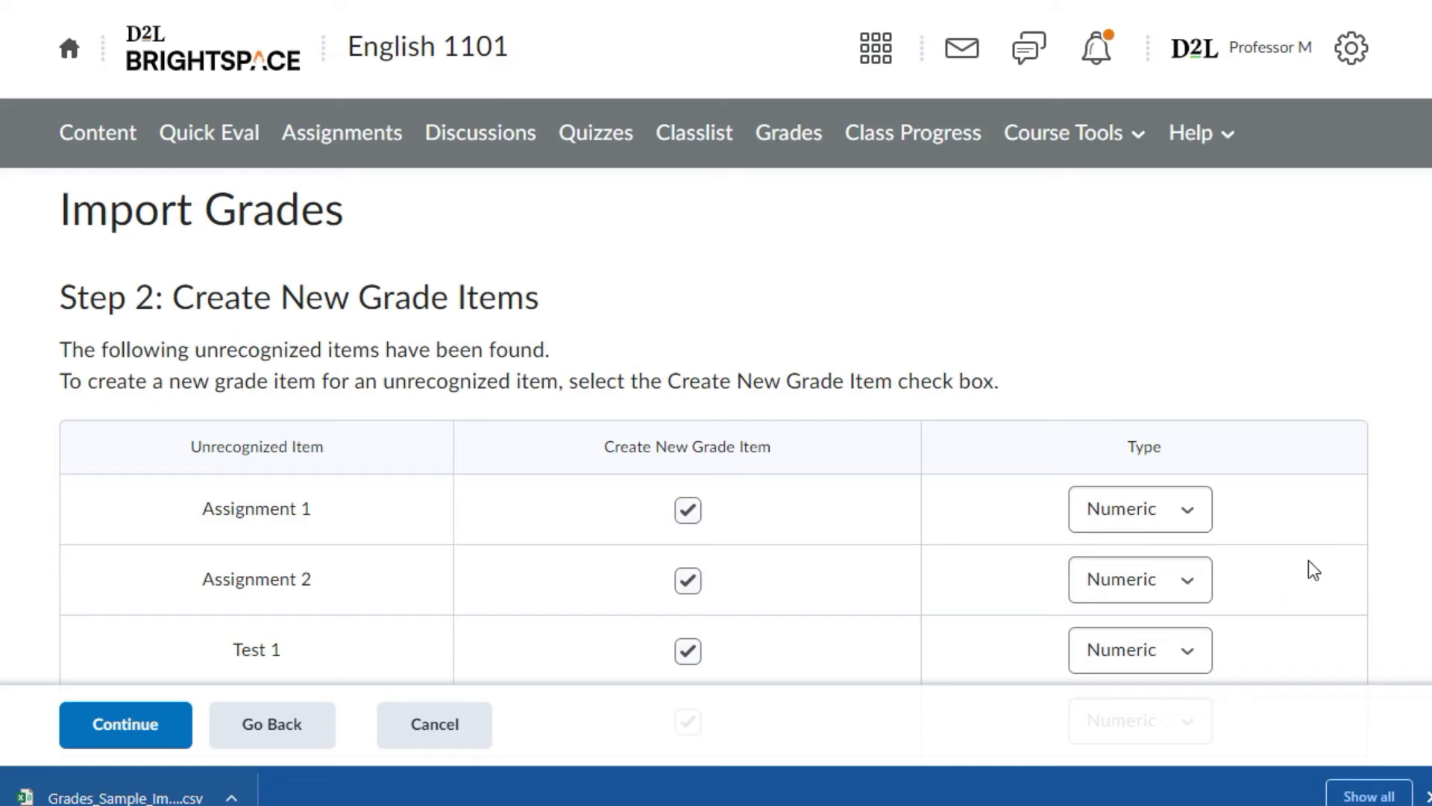
# Check the grade type options for the unrecognized item Assignment 1, and return to the Enter Grades page
pyautogui.click(1167, 510)
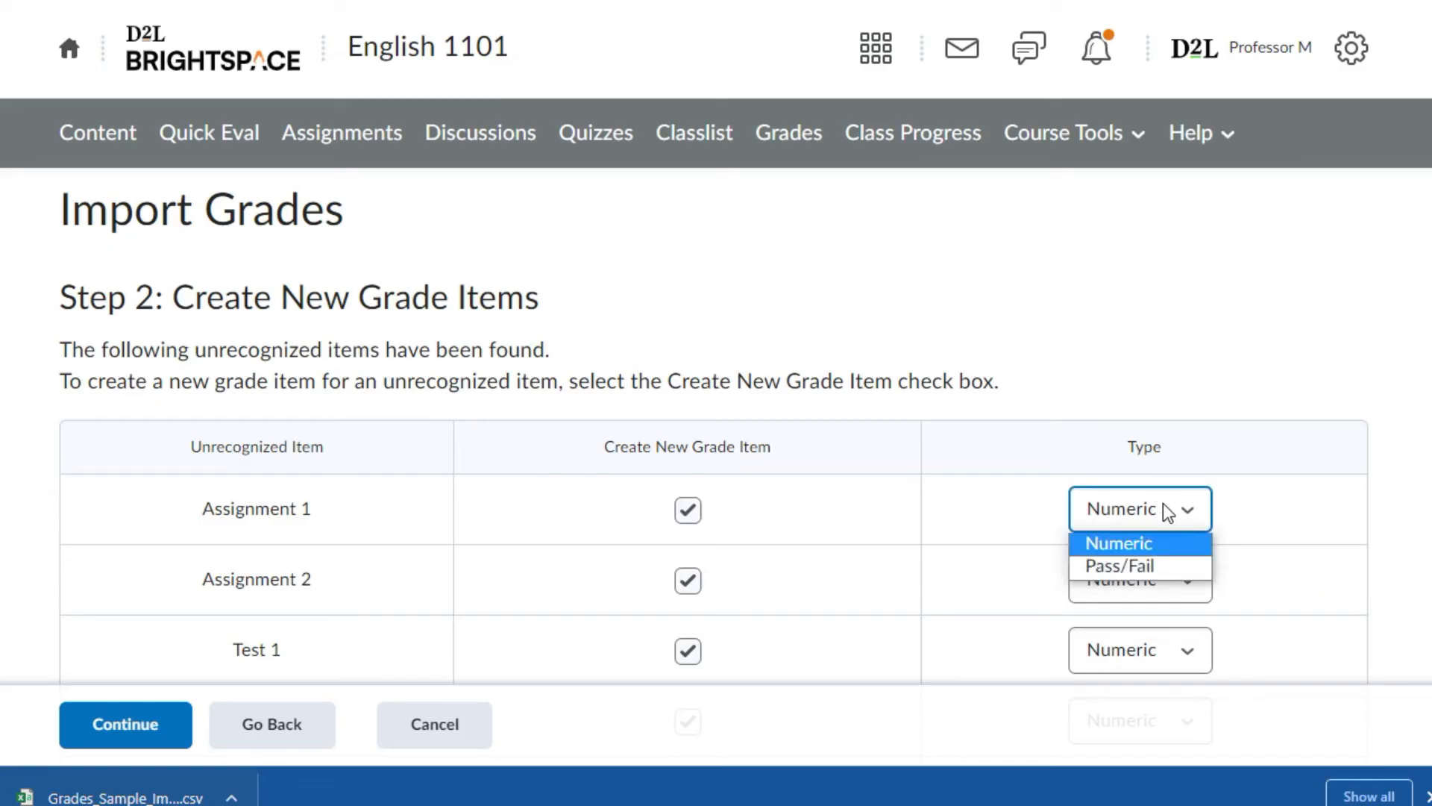
pyautogui.click(1163, 504)
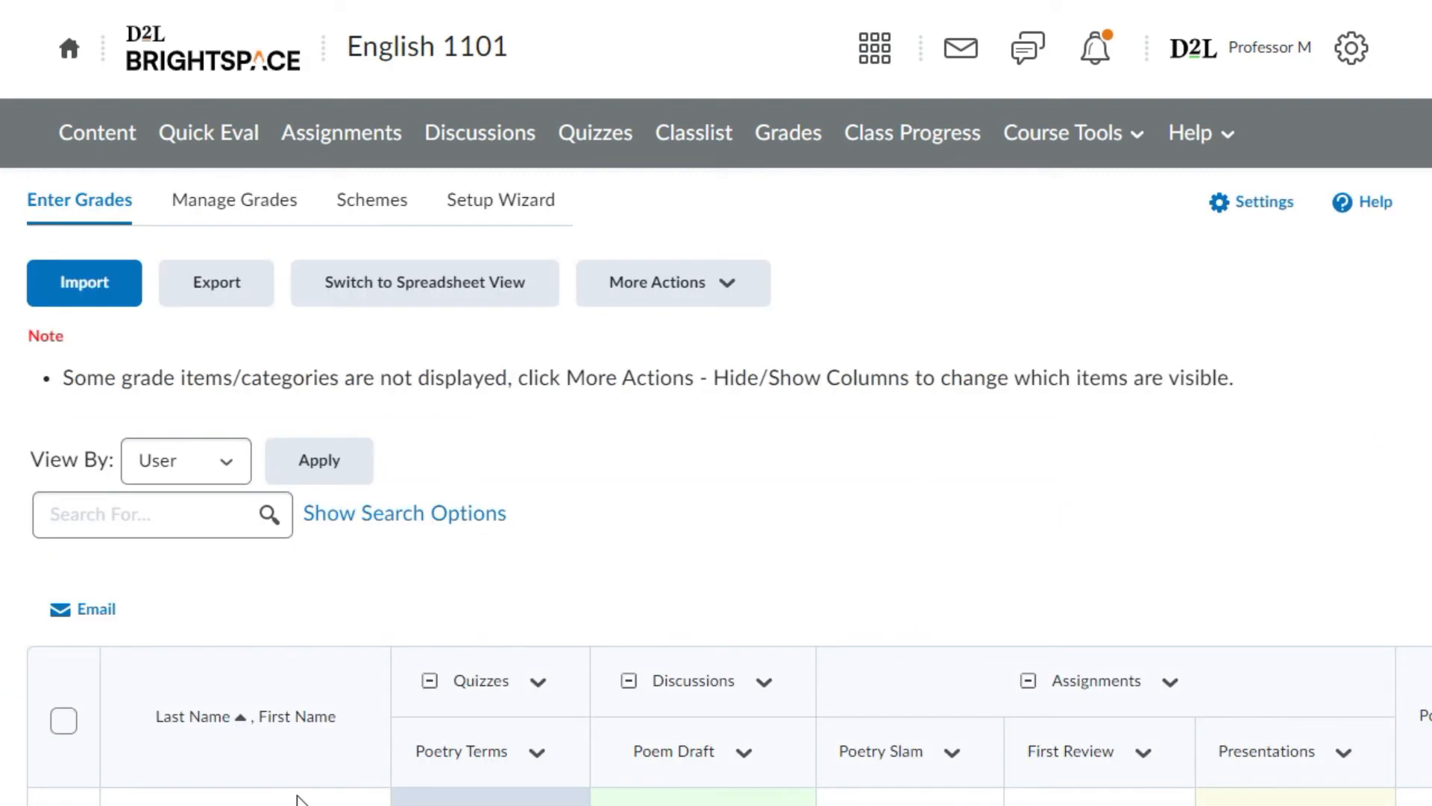
# Open the grade export options, keep the export set to All users, and choose Org Defined ID as the key field
pyautogui.click(220, 289)
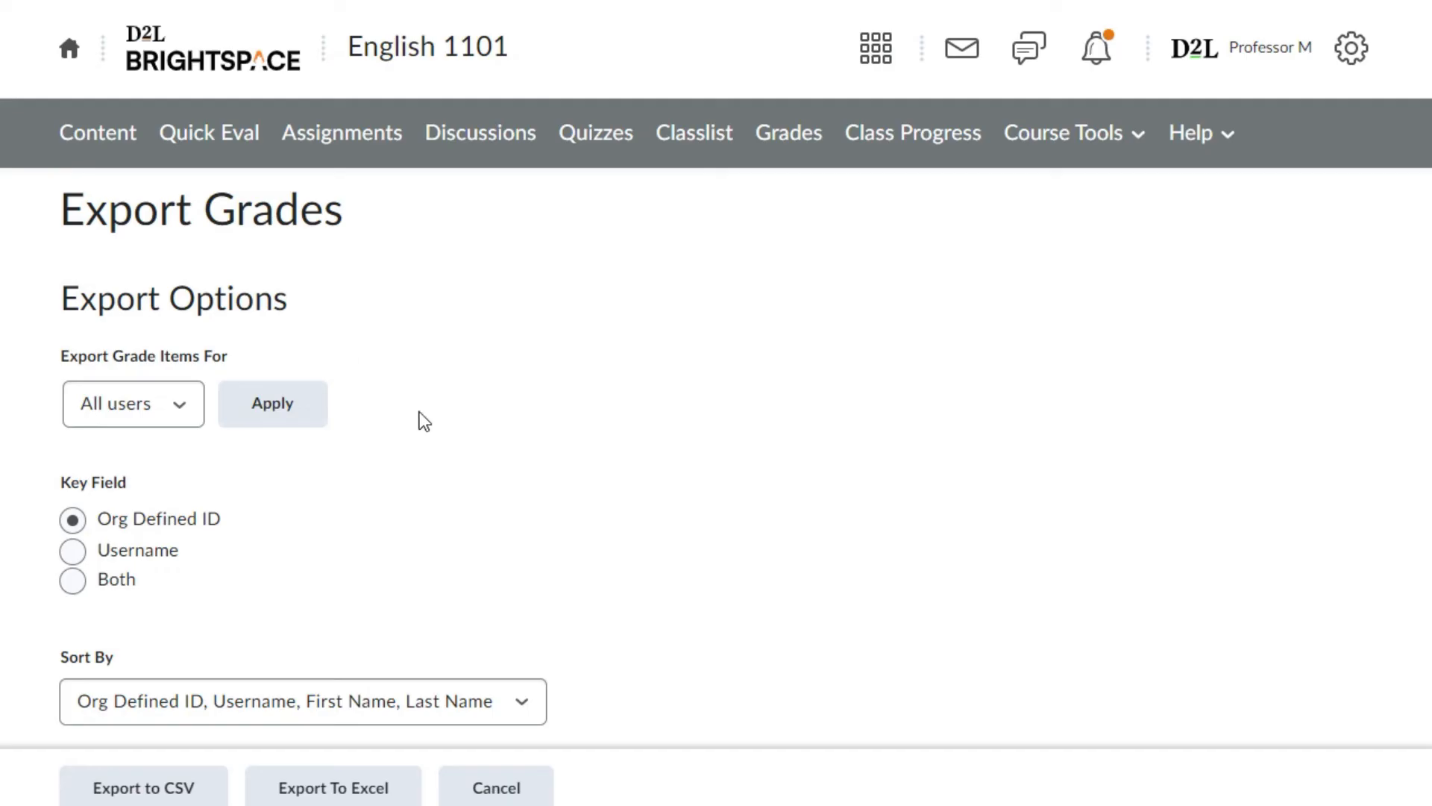
pyautogui.click(181, 415)
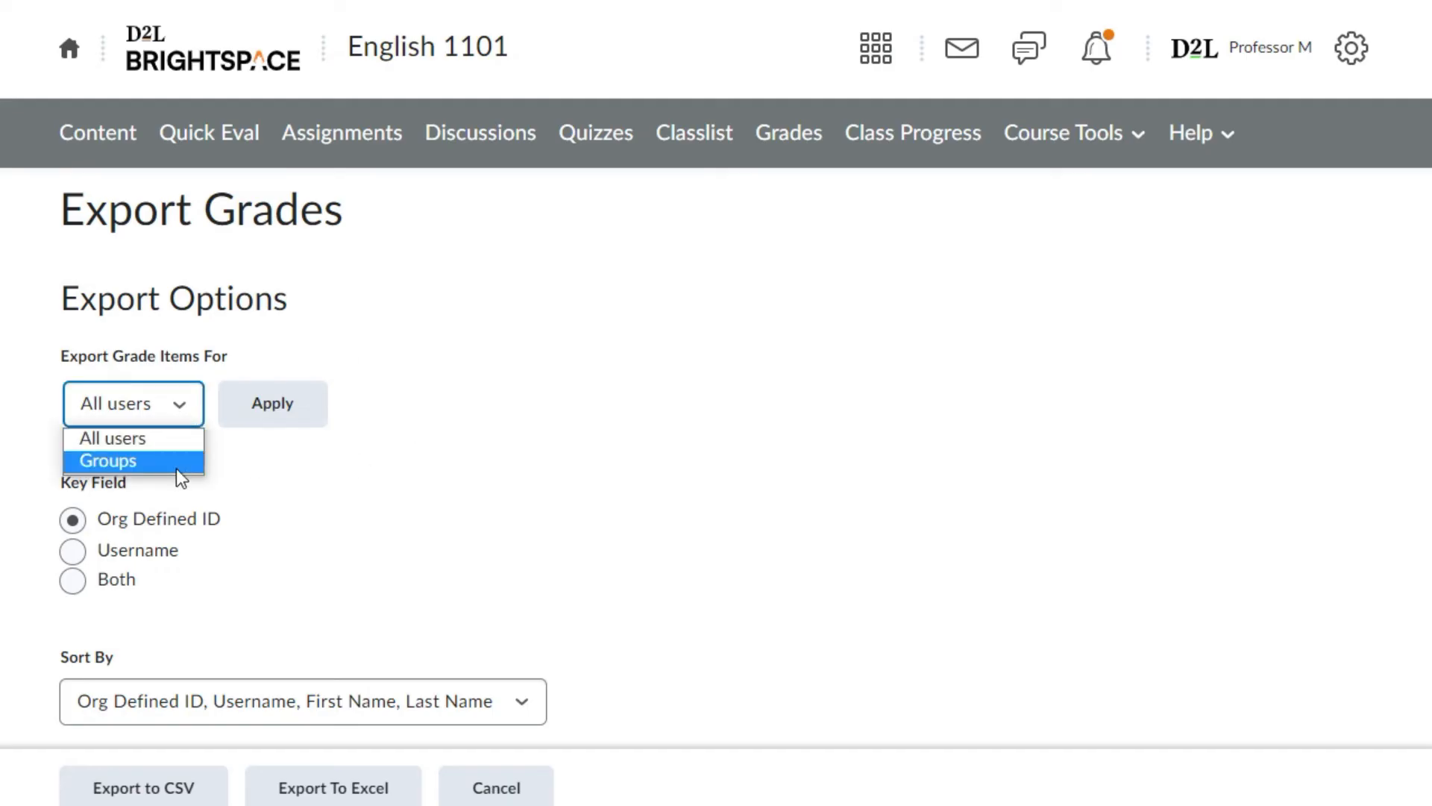
pyautogui.click(413, 549)
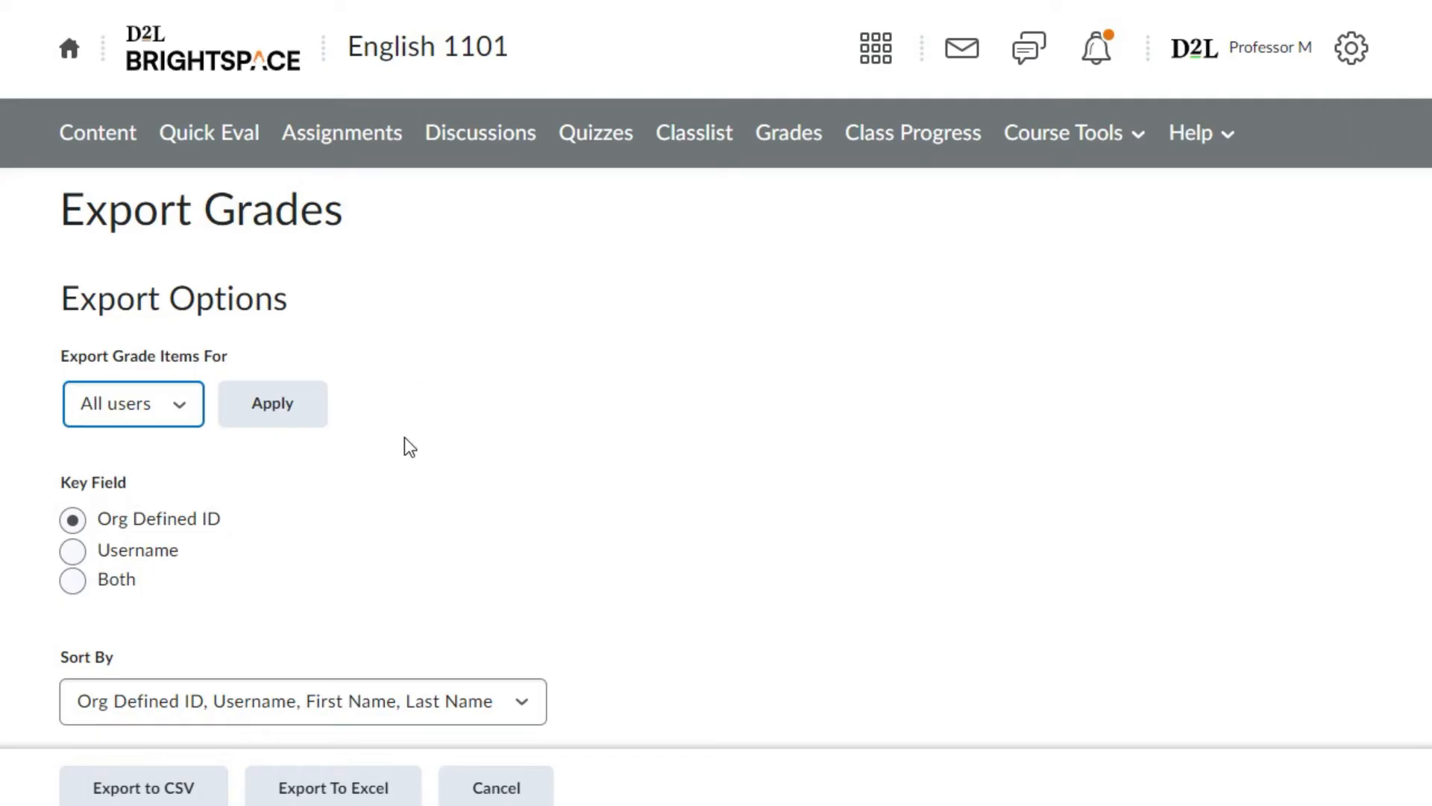
pyautogui.scroll(-3, 429, 585)
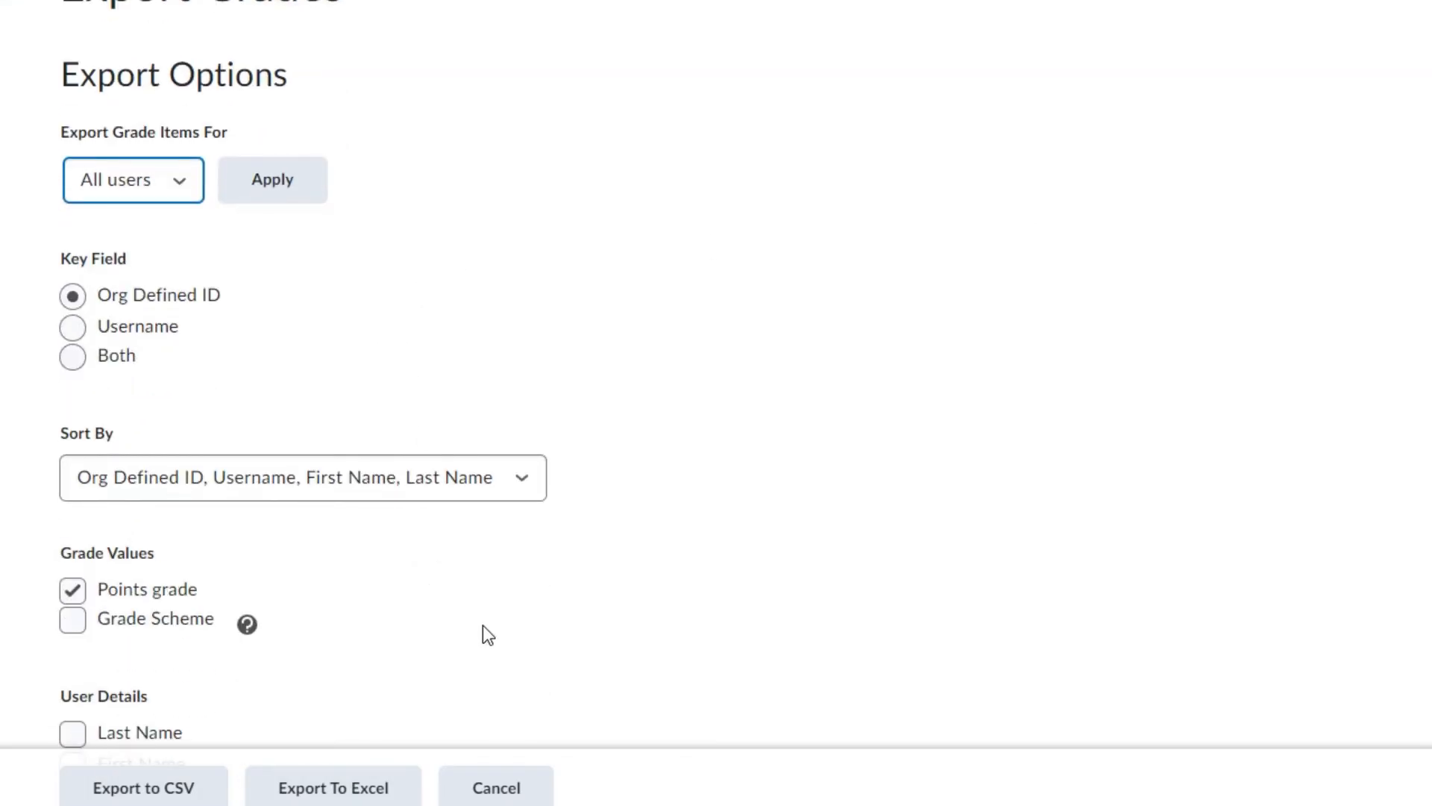
pyautogui.click(72, 296)
pyautogui.scroll(3, 164, 445)
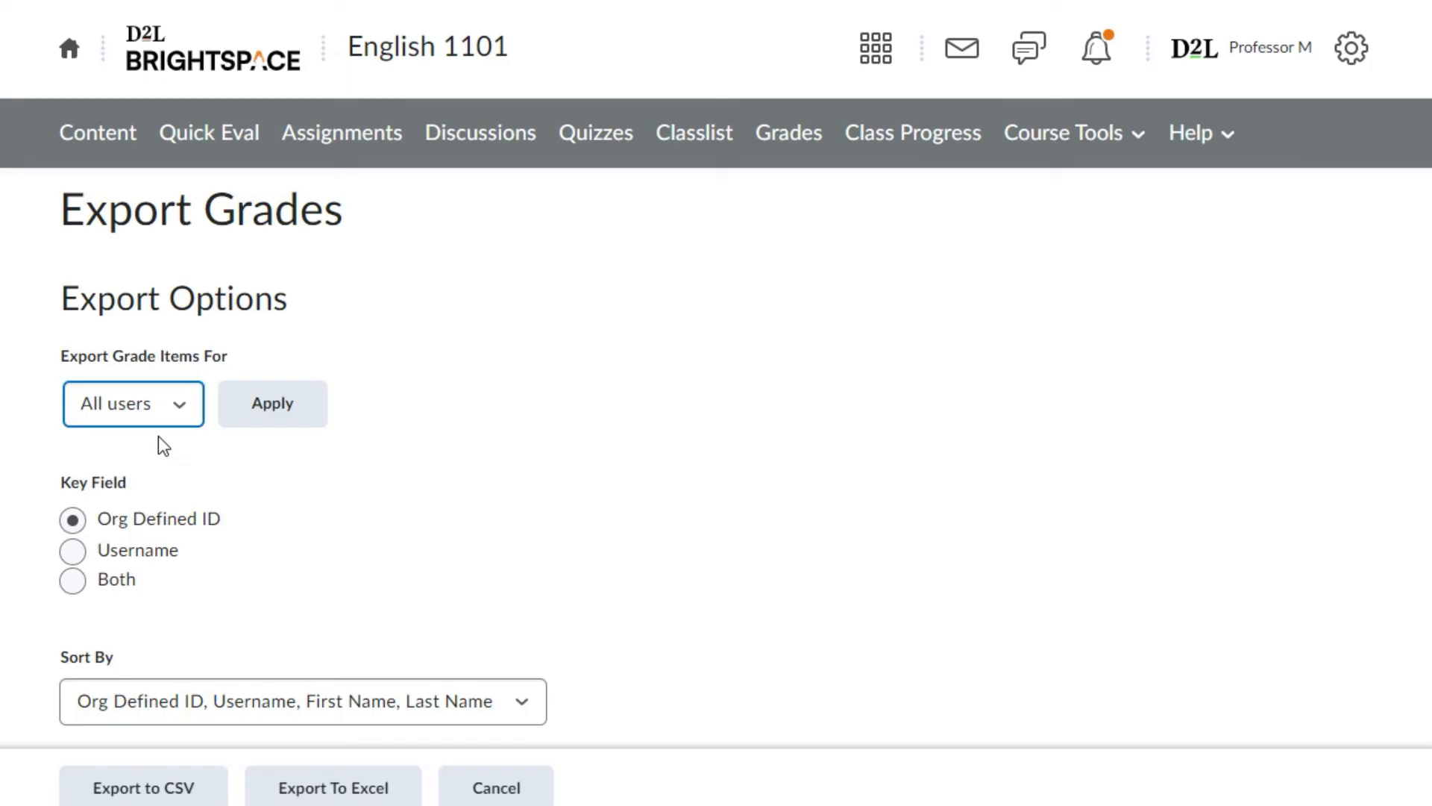
# Sort the exported grades by Last Name, First Name, Org Defined ID, Username
pyautogui.scroll(-3, 160, 446)
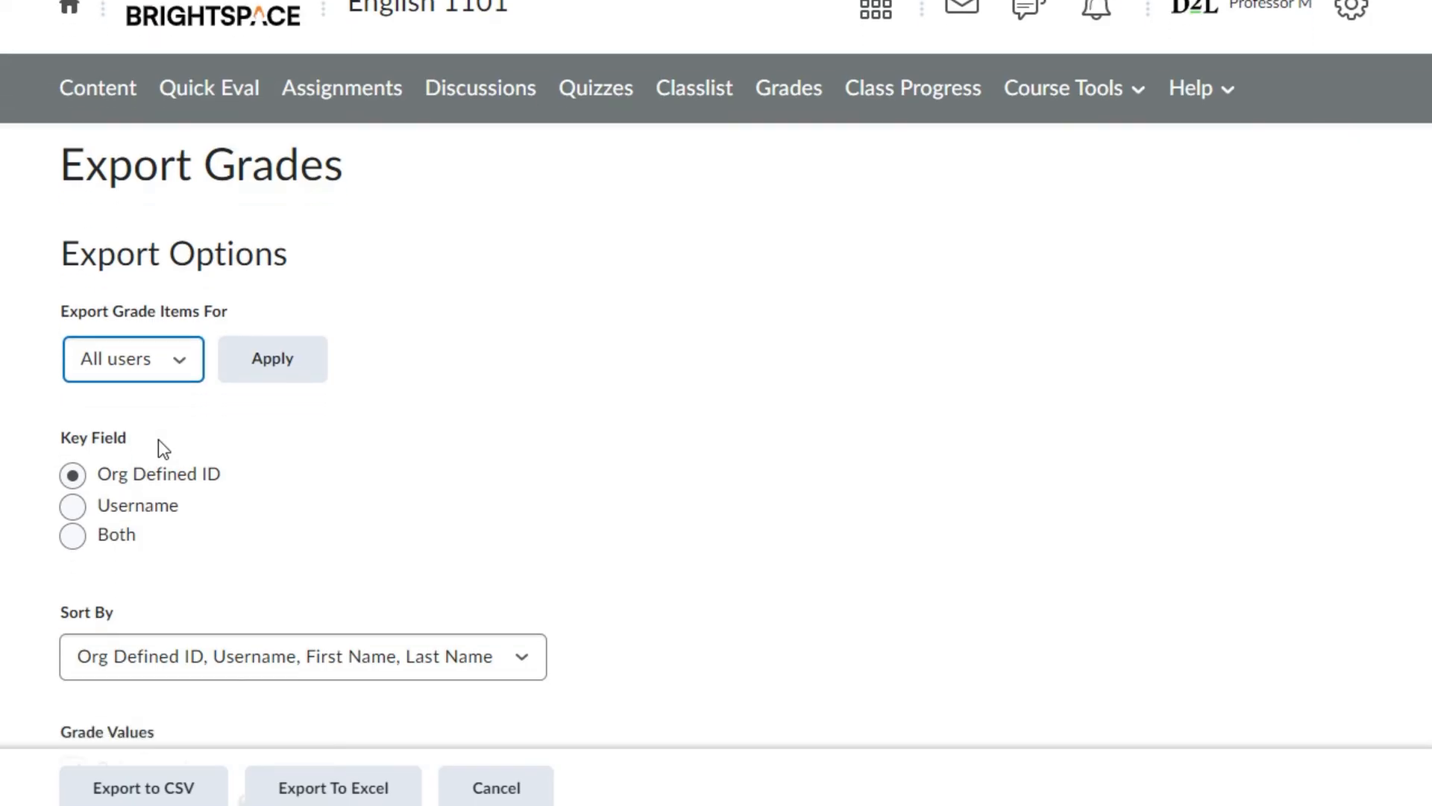
pyautogui.click(246, 494)
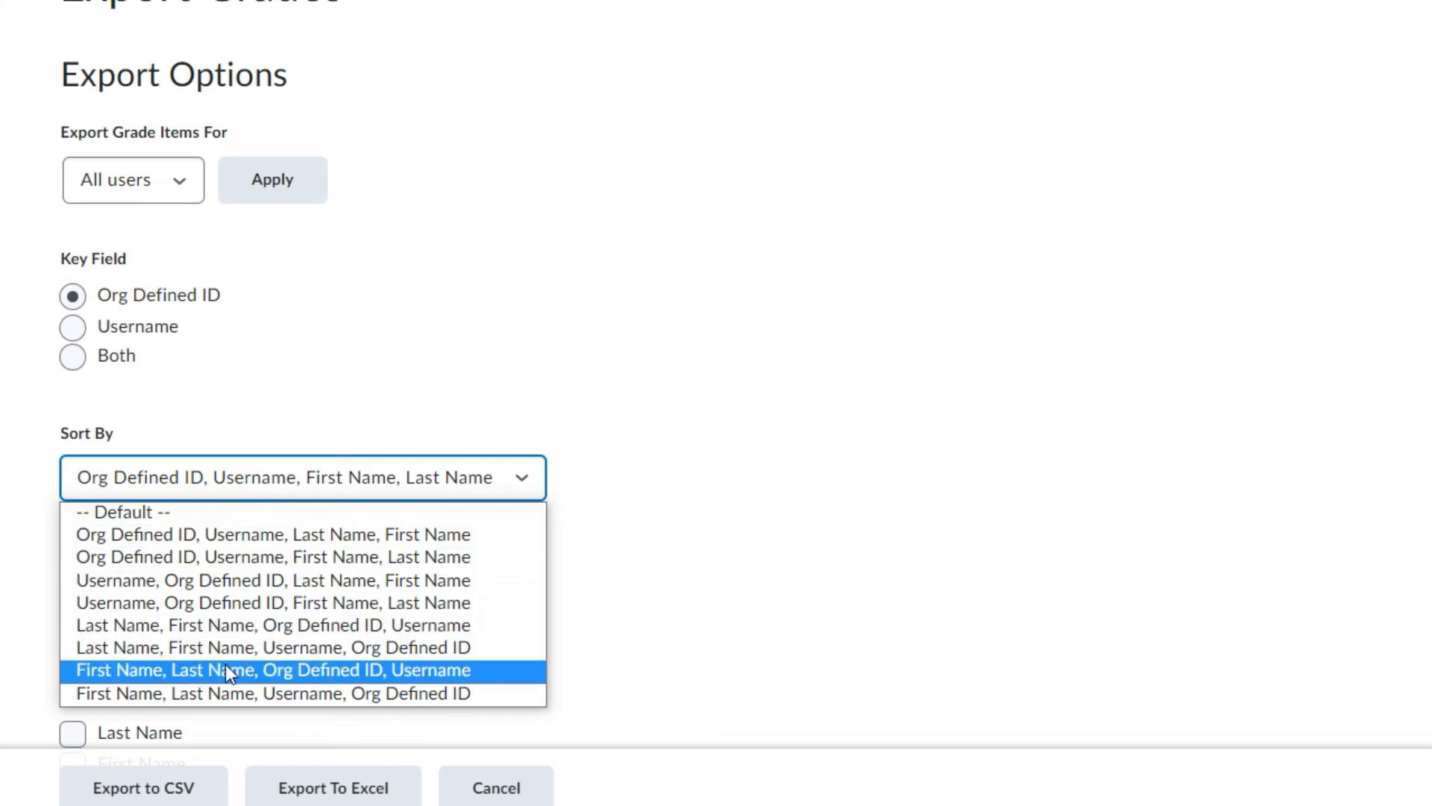
pyautogui.click(217, 626)
# Include Last Name, First Name, Email and Group Membership as user details in the export
pyautogui.scroll(-3, 223, 637)
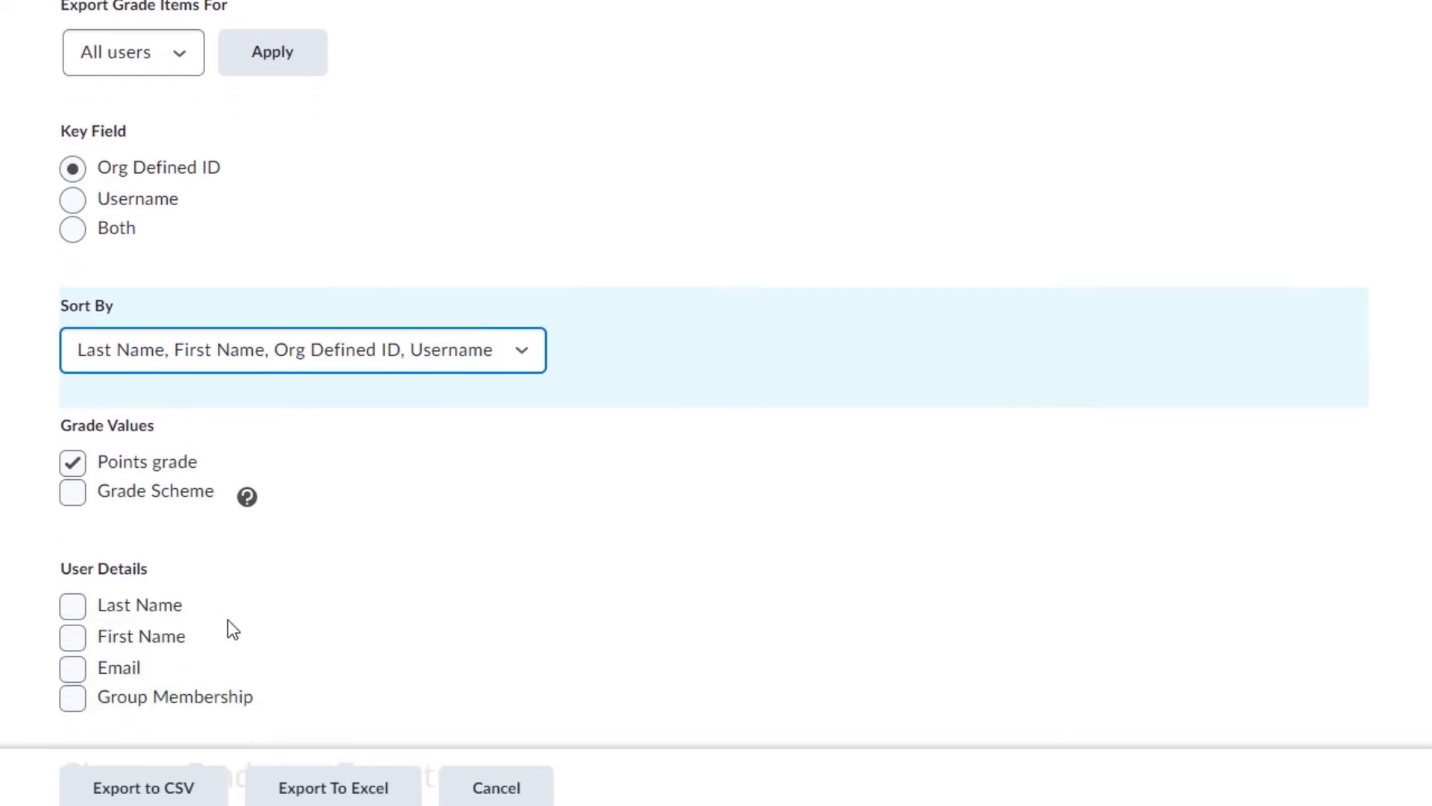
pyautogui.click(247, 404)
pyautogui.scroll(-3, 246, 474)
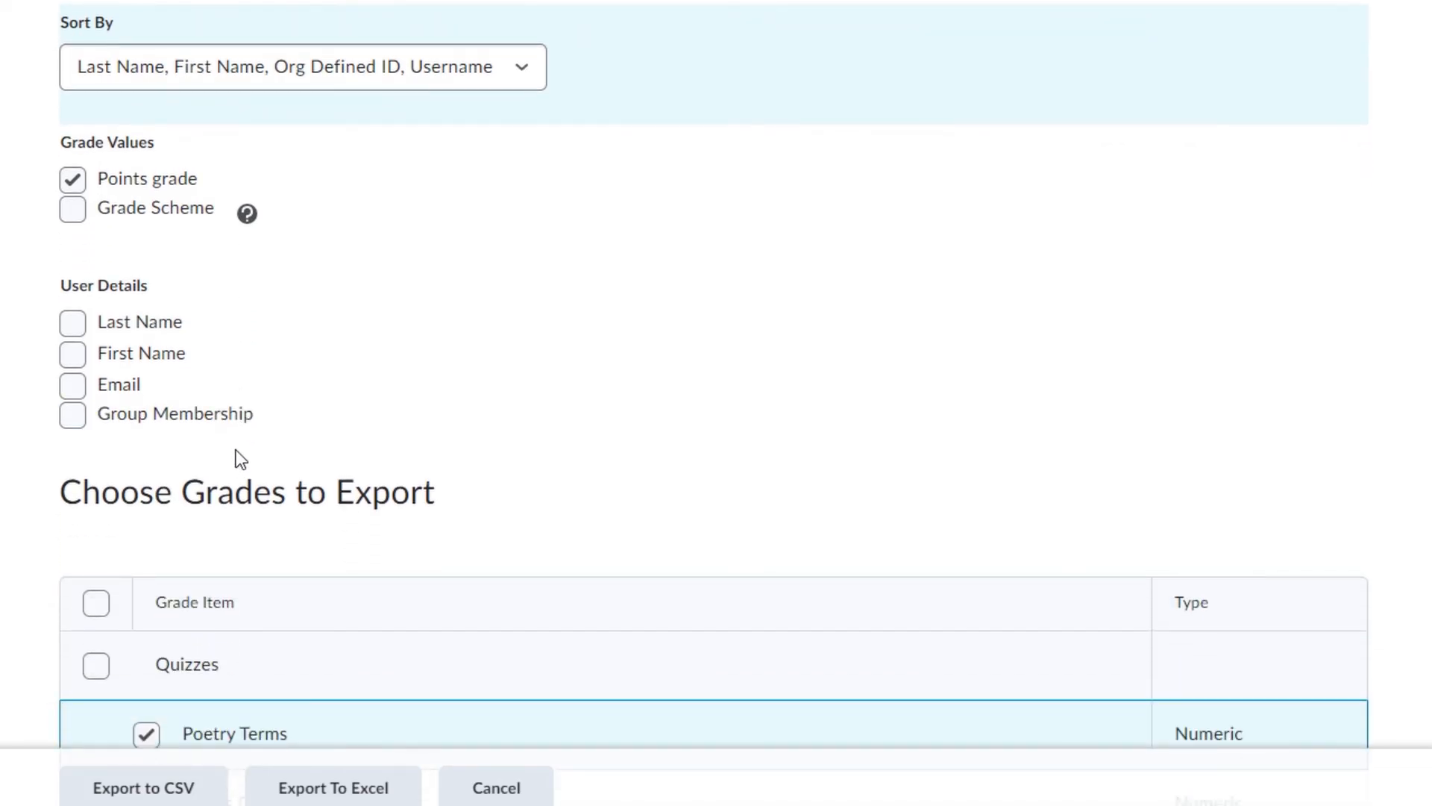
pyautogui.click(70, 328)
pyautogui.click(71, 360)
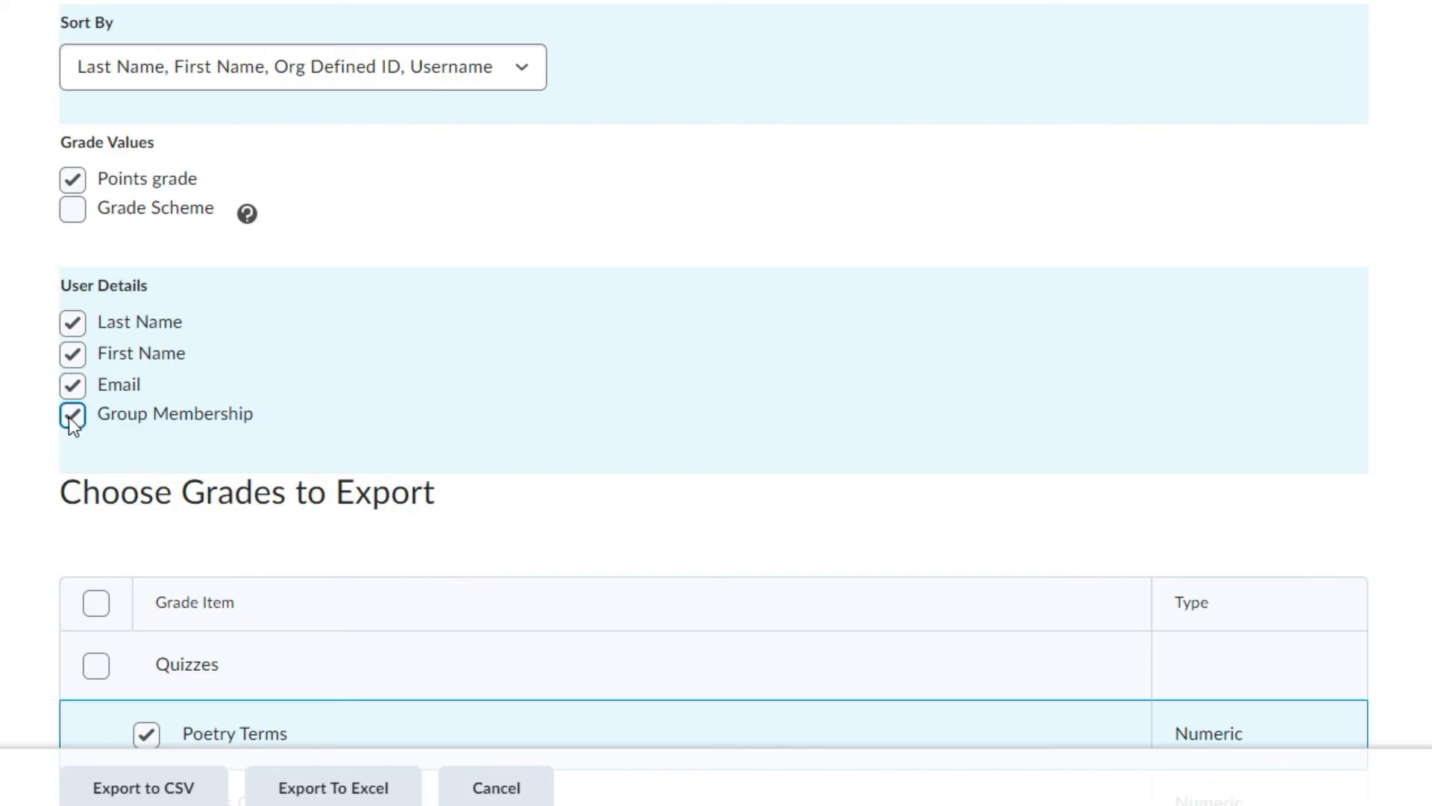
# Review the grade items selected for export, export the grades to CSV, and download the resulting file
pyautogui.scroll(-3, 259, 441)
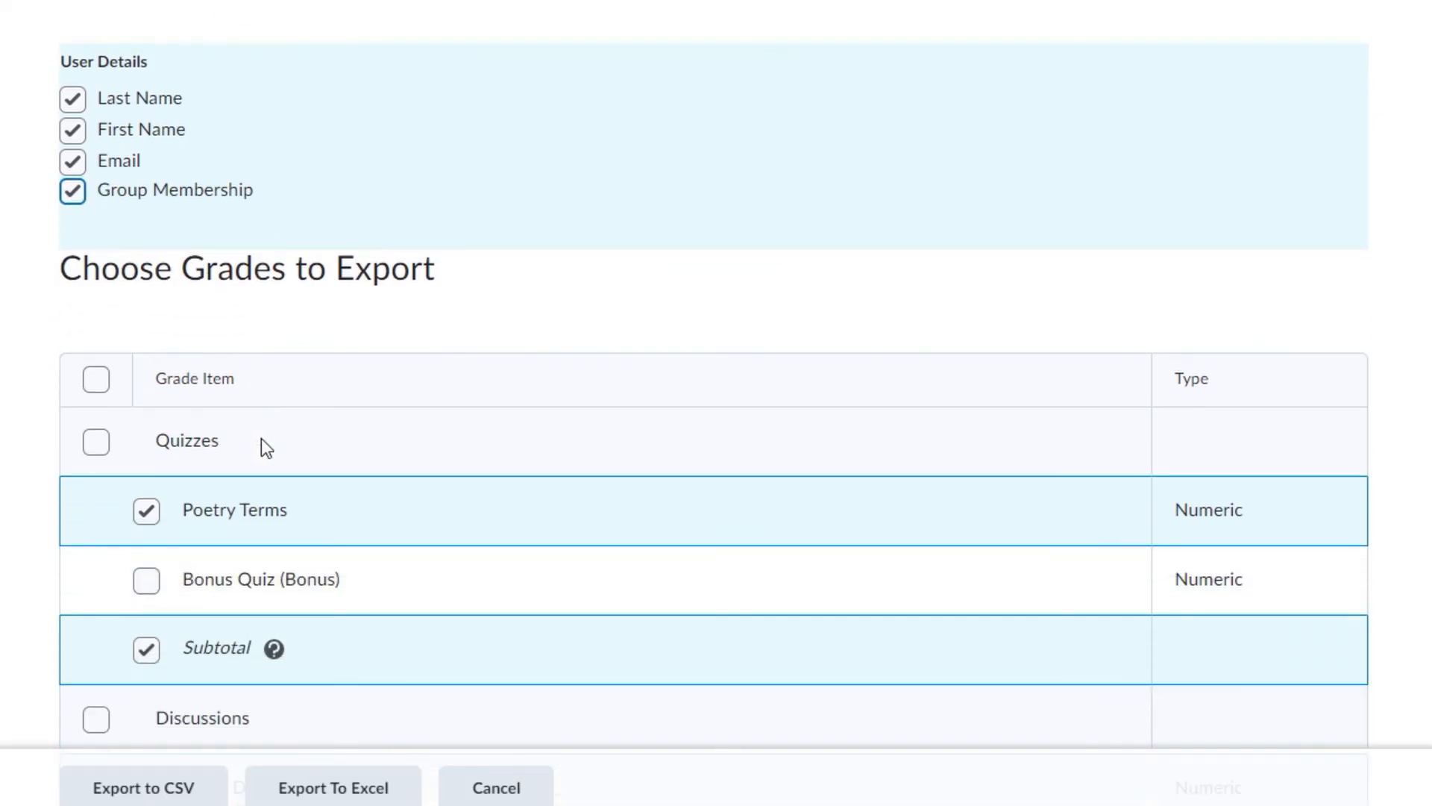
pyautogui.scroll(-4, 265, 448)
pyautogui.scroll(-13, 252, 445)
pyautogui.scroll(-14, 243, 437)
pyautogui.scroll(-17, 239, 442)
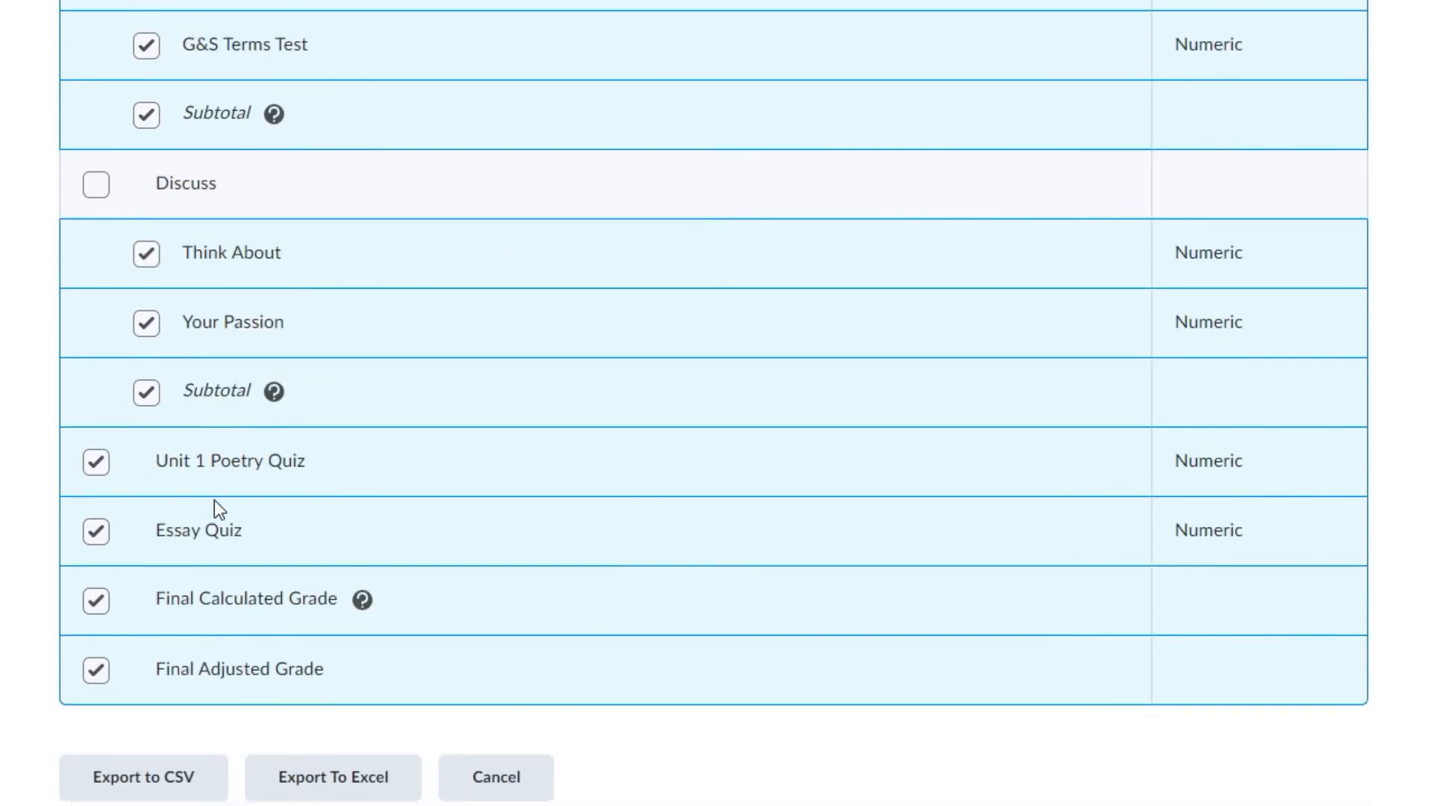
pyautogui.click(152, 780)
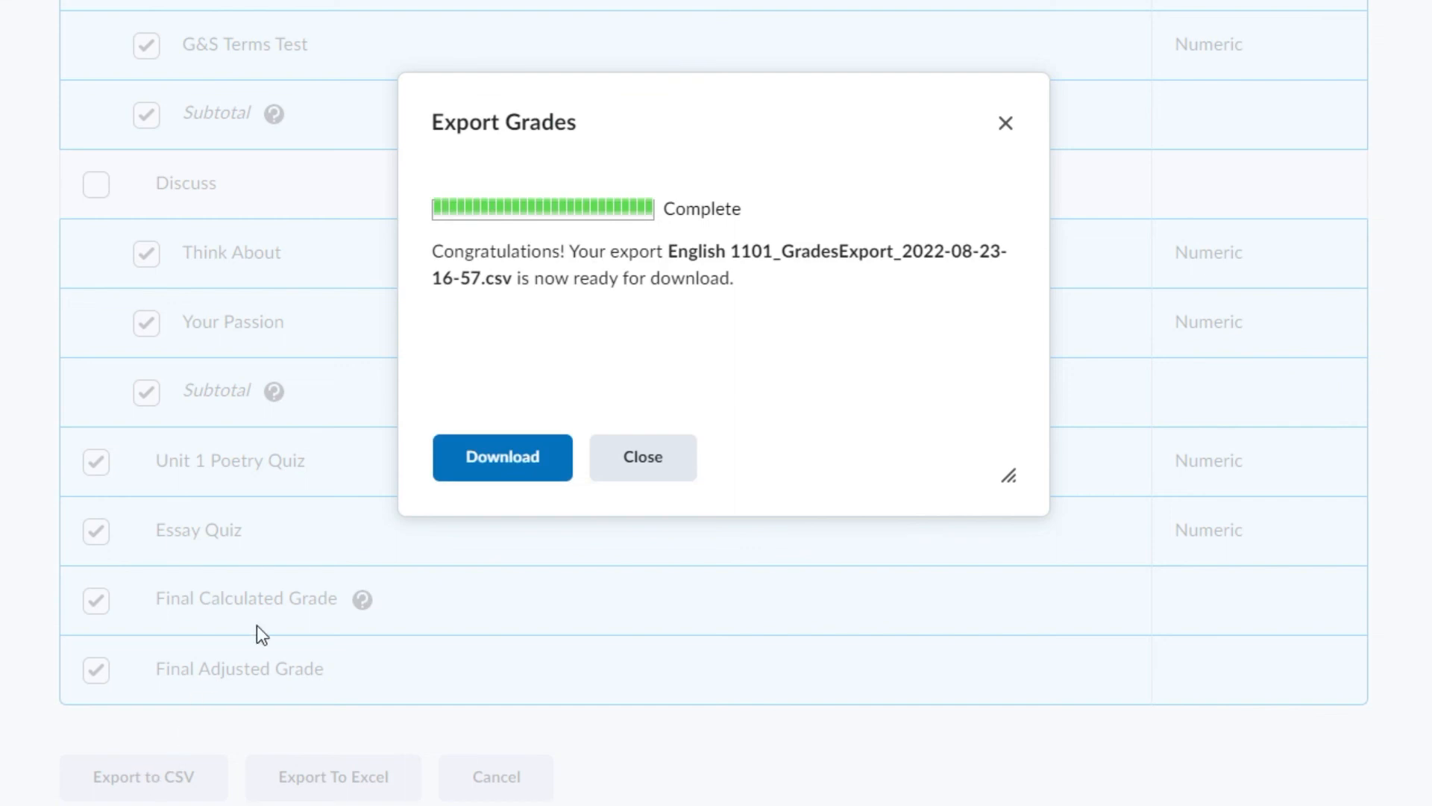
pyautogui.click(495, 476)
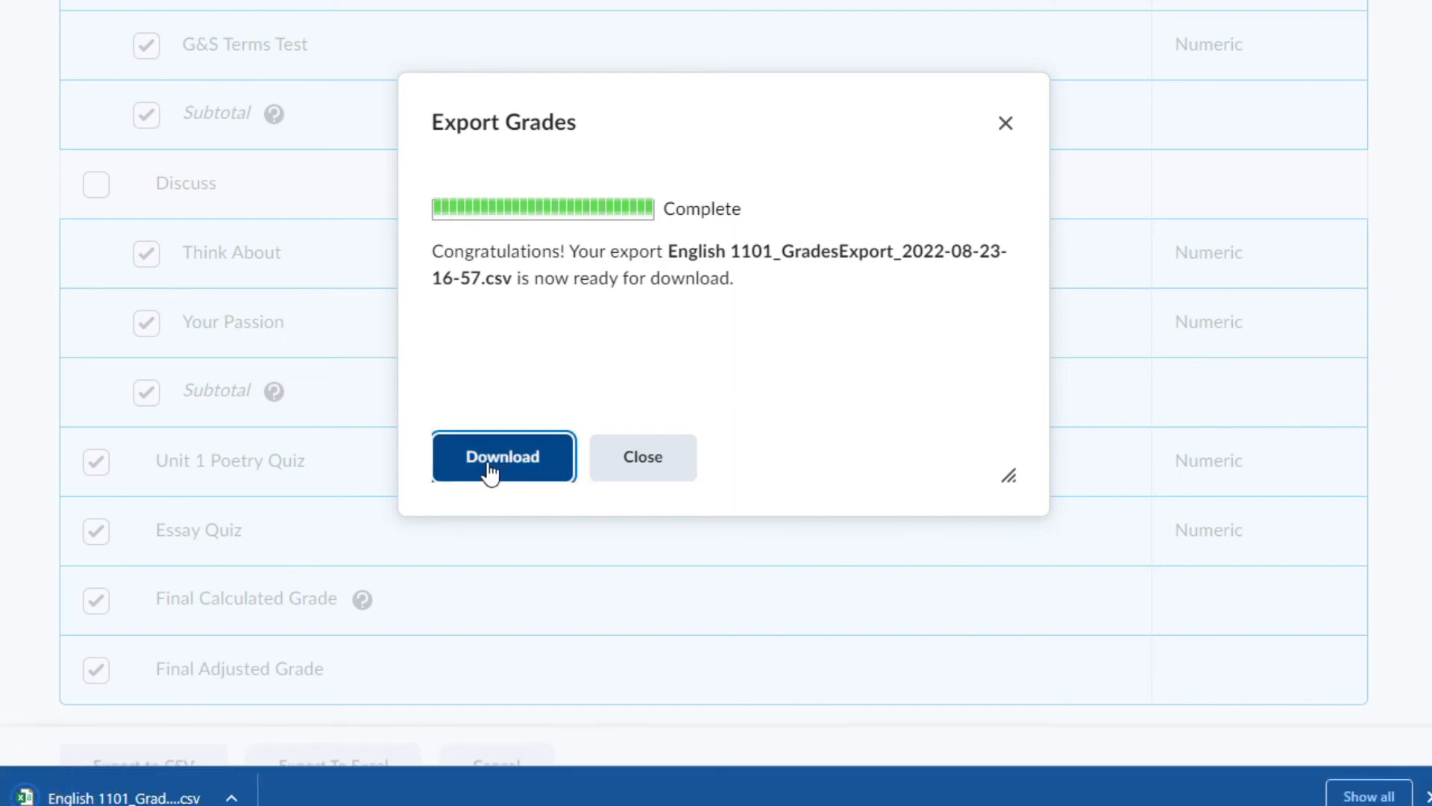